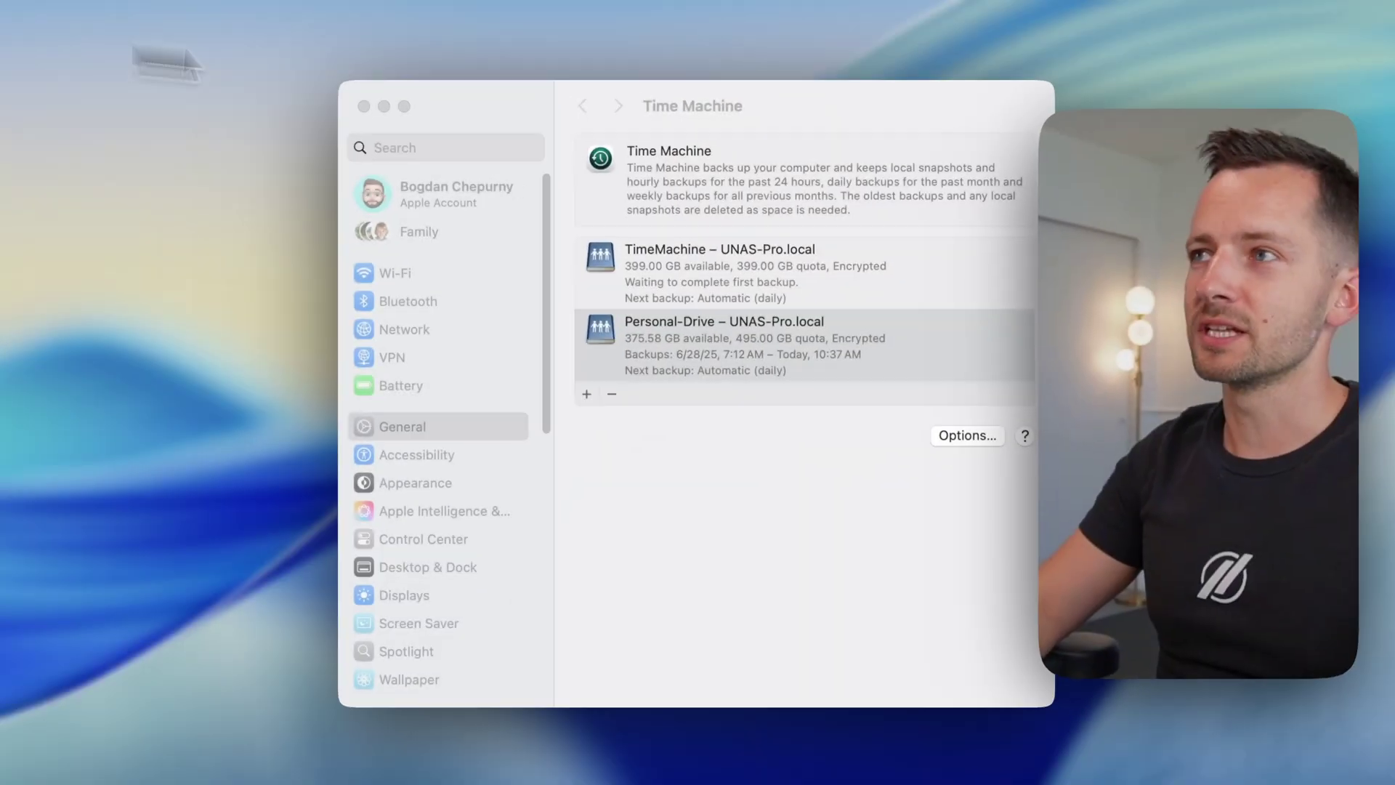
# From the Today, 10:37 AM Time Machine backup, preview the 6.13.36 AM screenshot in Downloads.
pyautogui.click(964, 124)
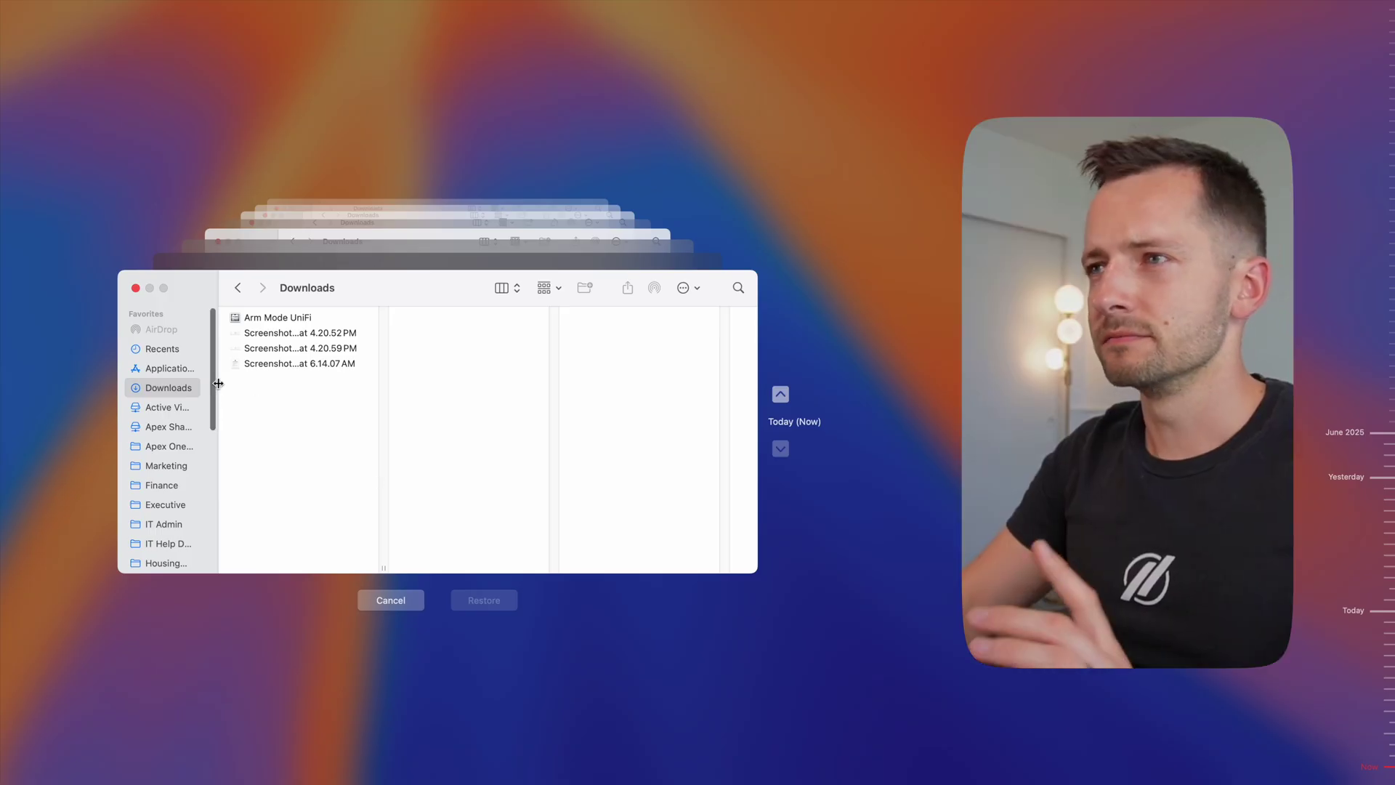
pyautogui.click(383, 238)
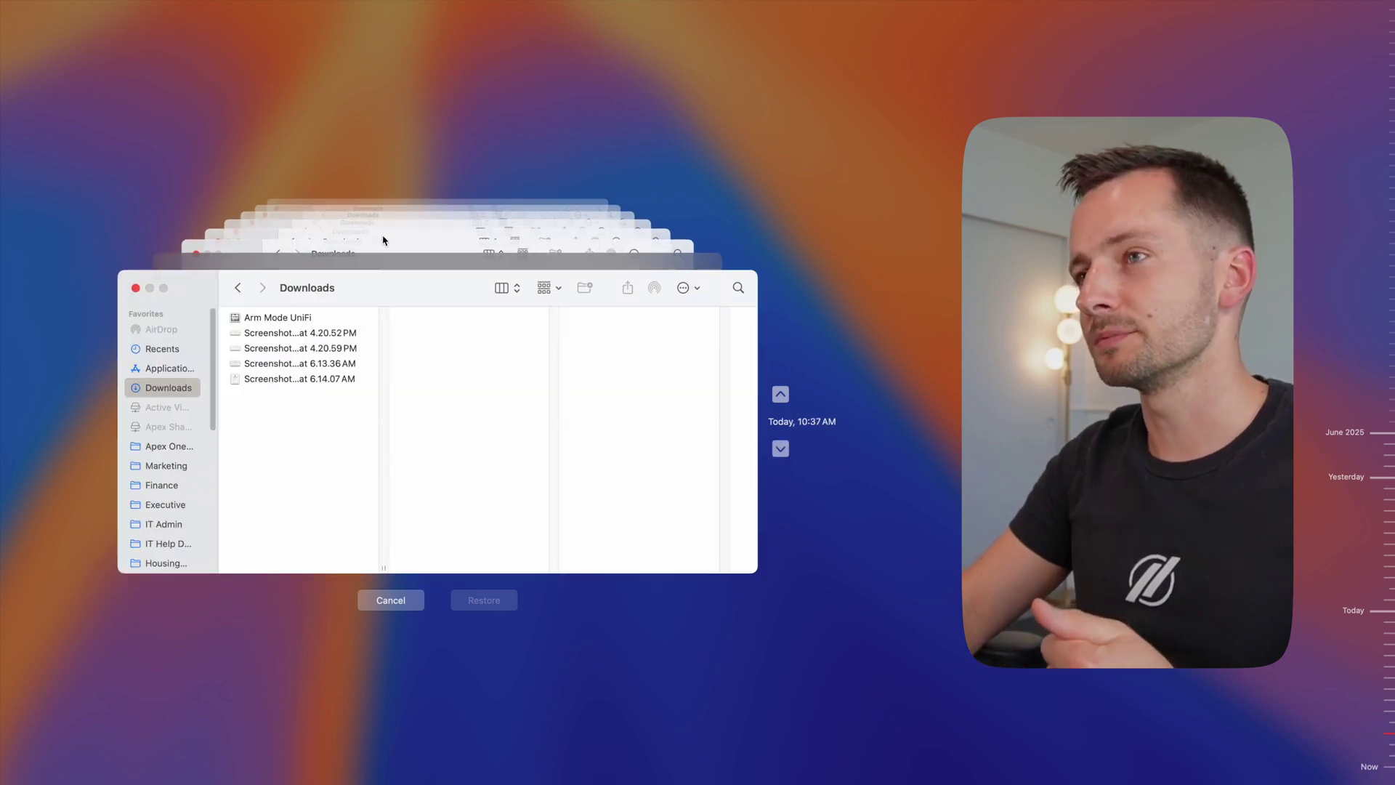
pyautogui.click(294, 363)
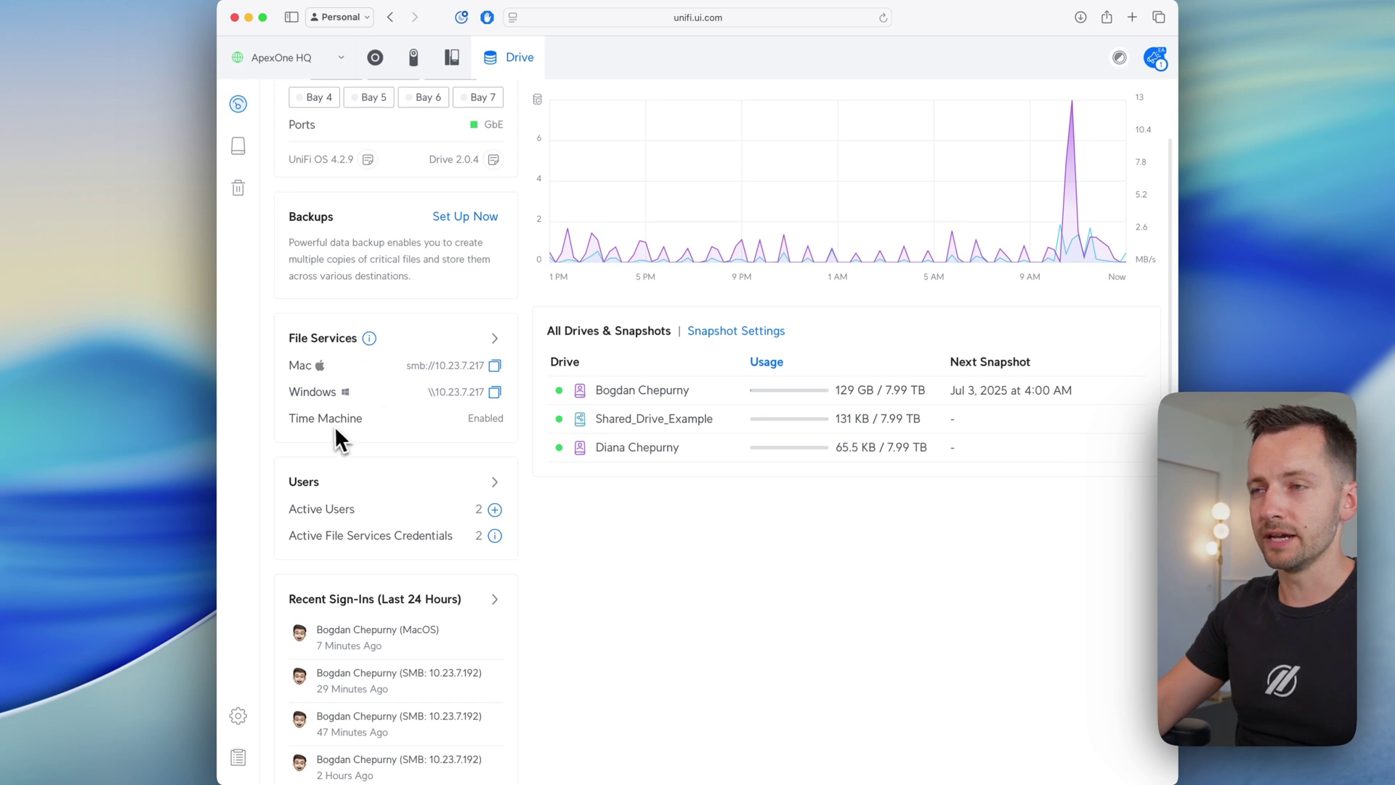
# In Drive Services, switch Time Machine and SMB off and back on, then list all drives.
pyautogui.click(238, 716)
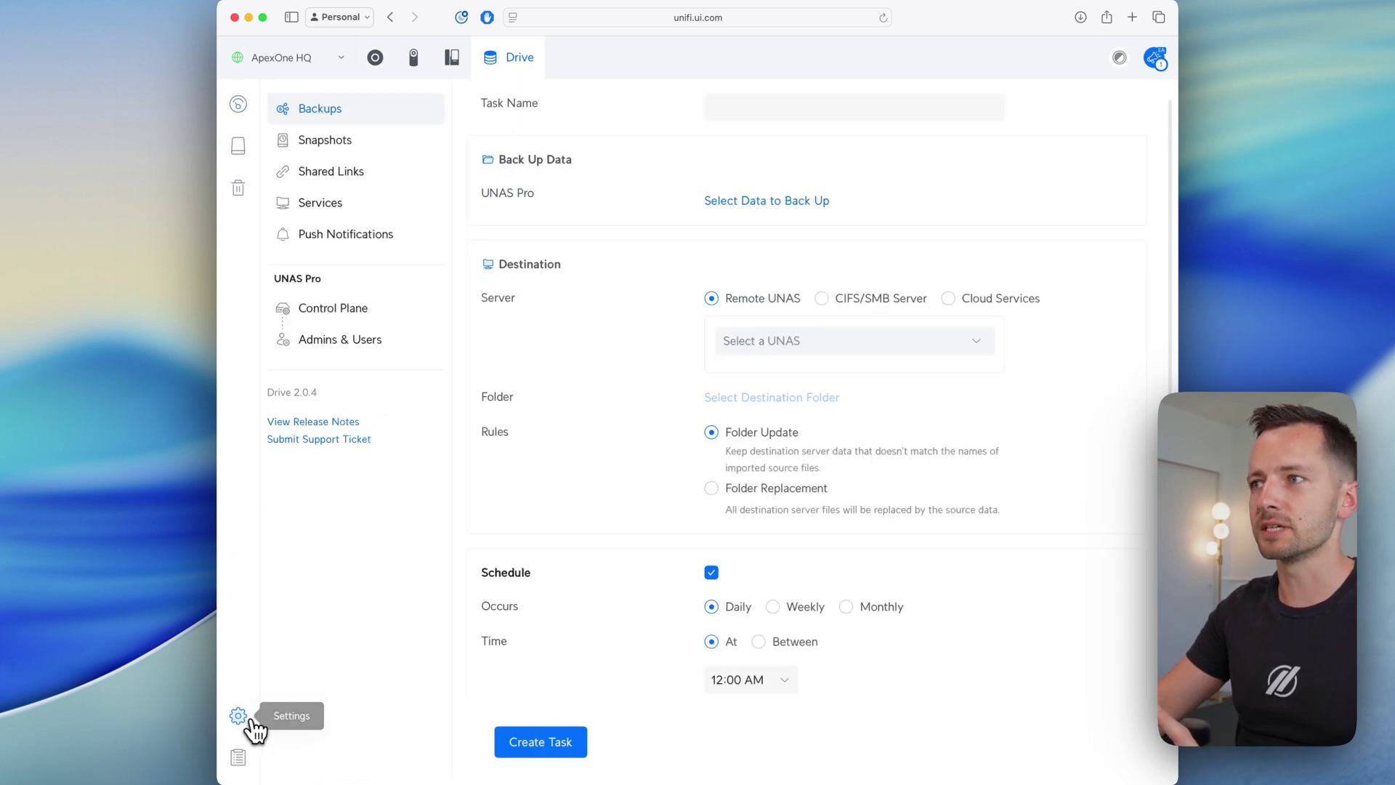
pyautogui.click(303, 211)
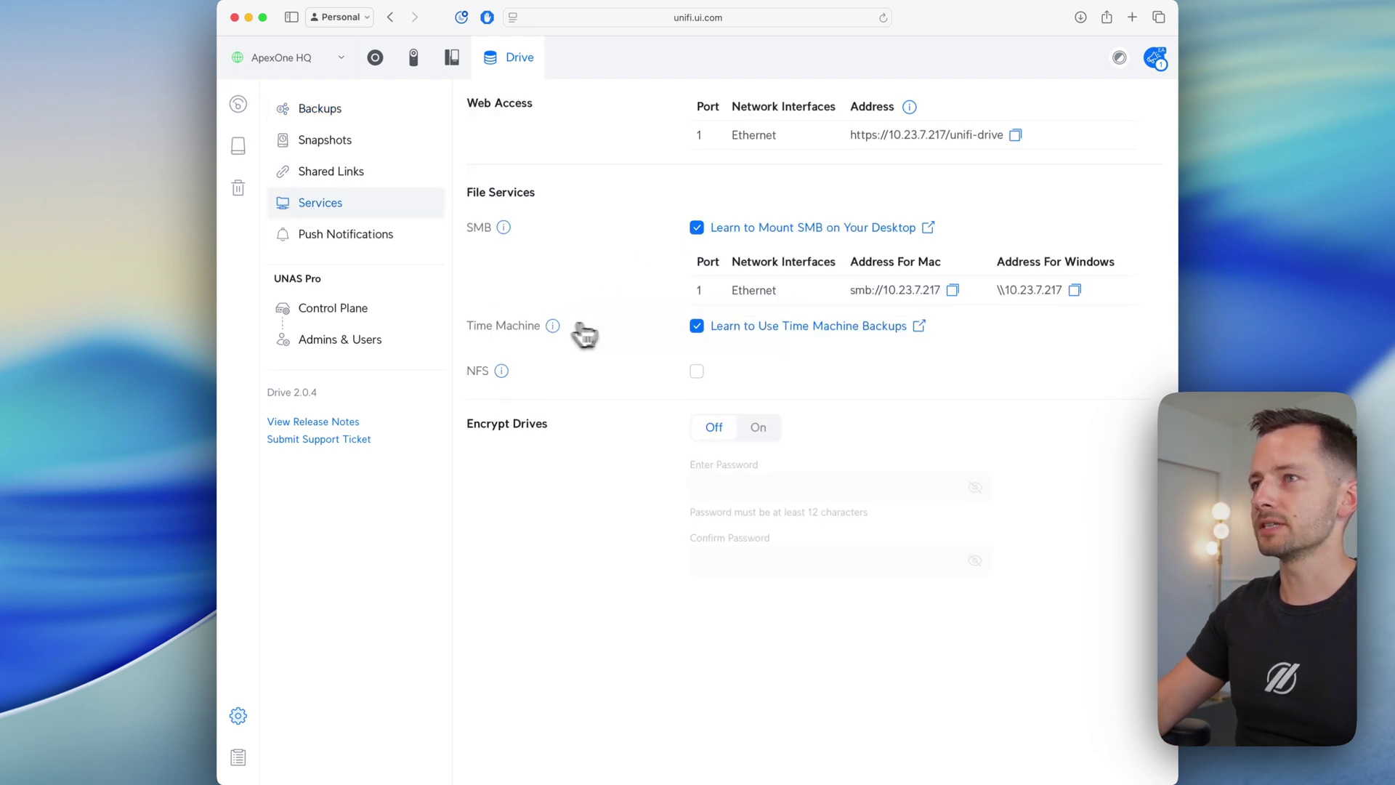
pyautogui.click(698, 328)
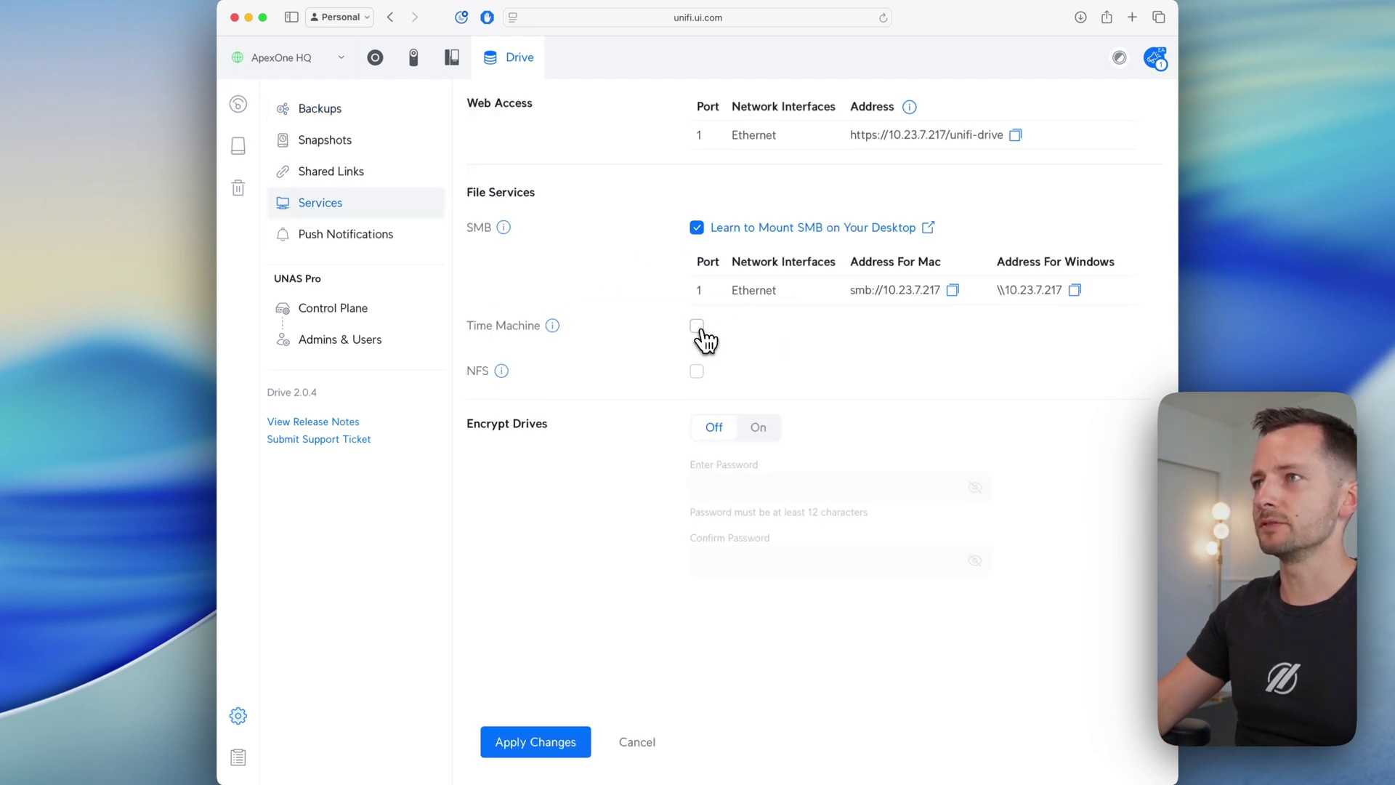
pyautogui.click(698, 228)
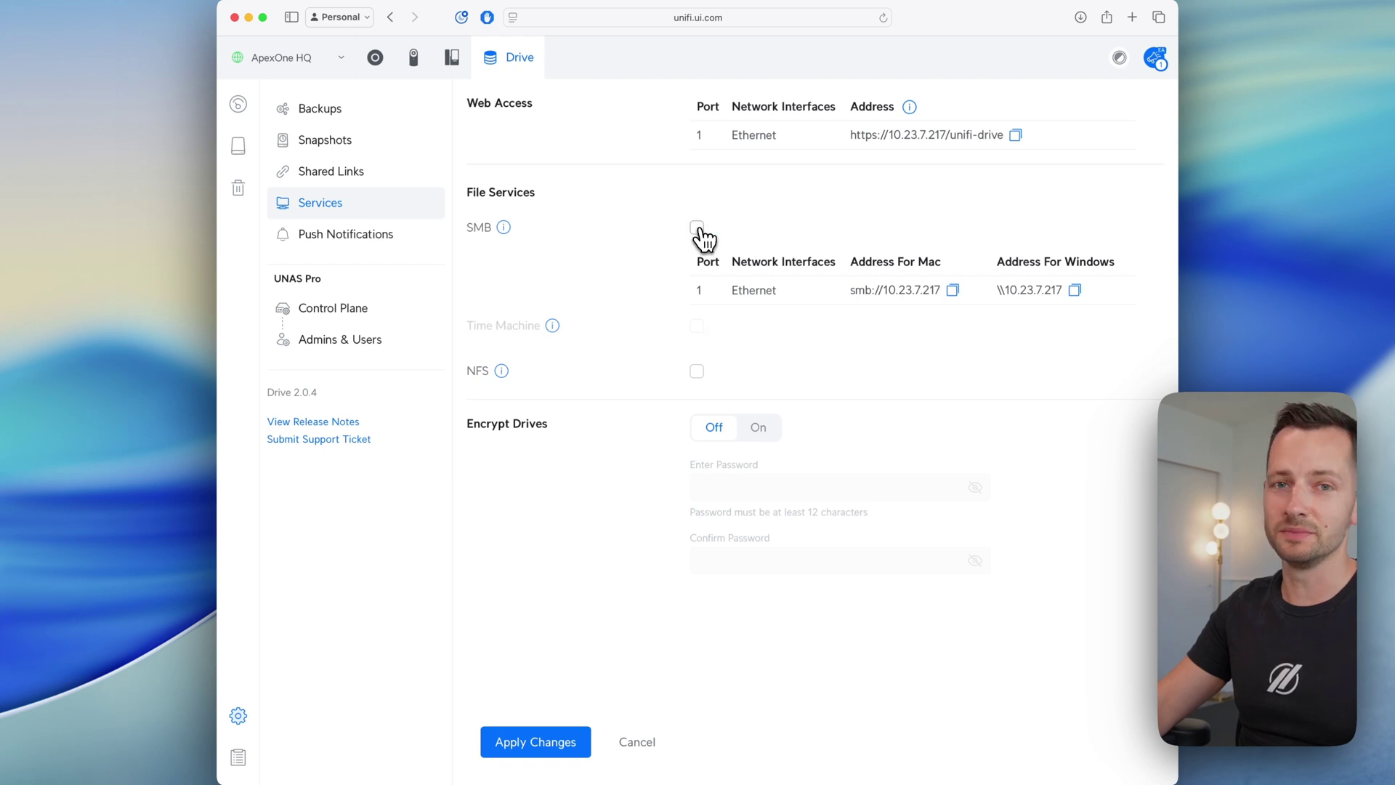
pyautogui.click(697, 228)
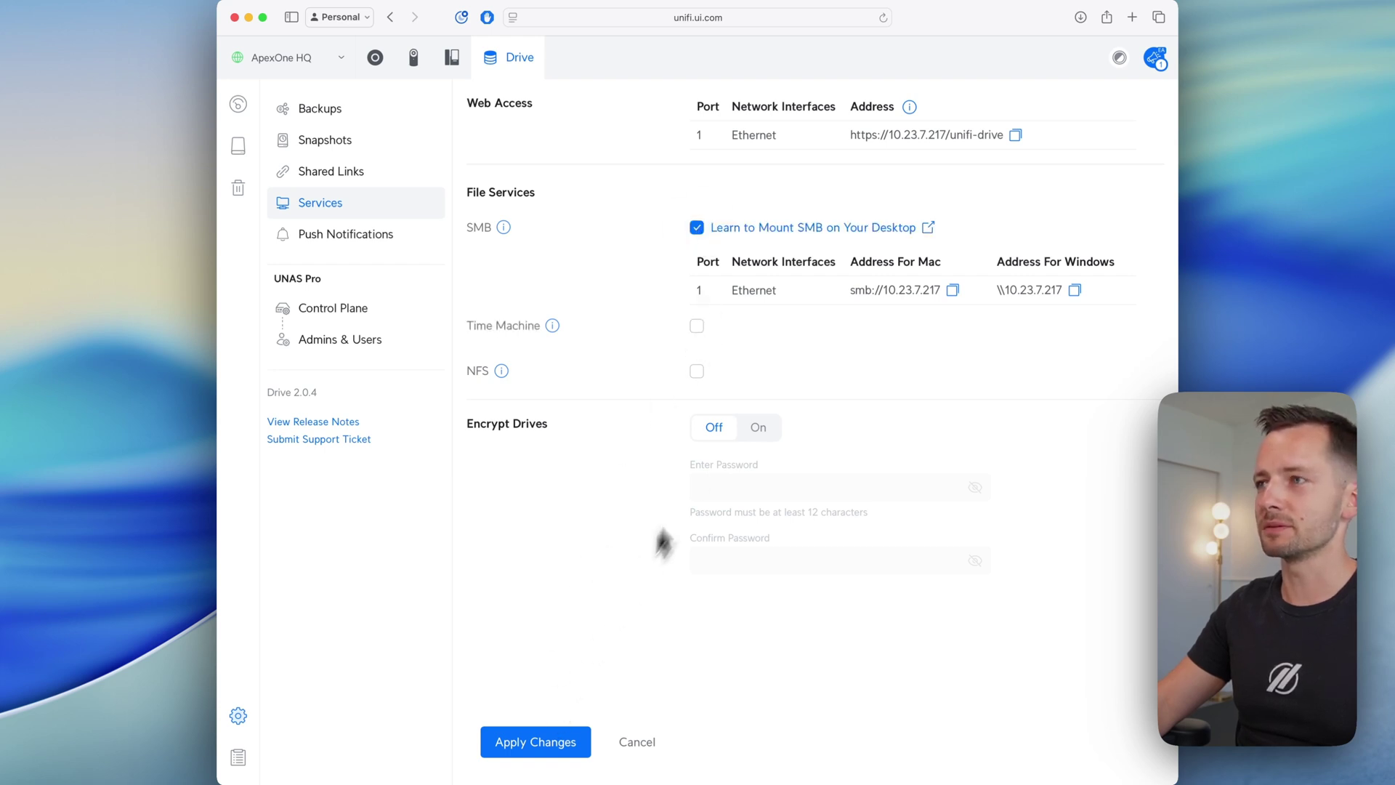
pyautogui.click(699, 334)
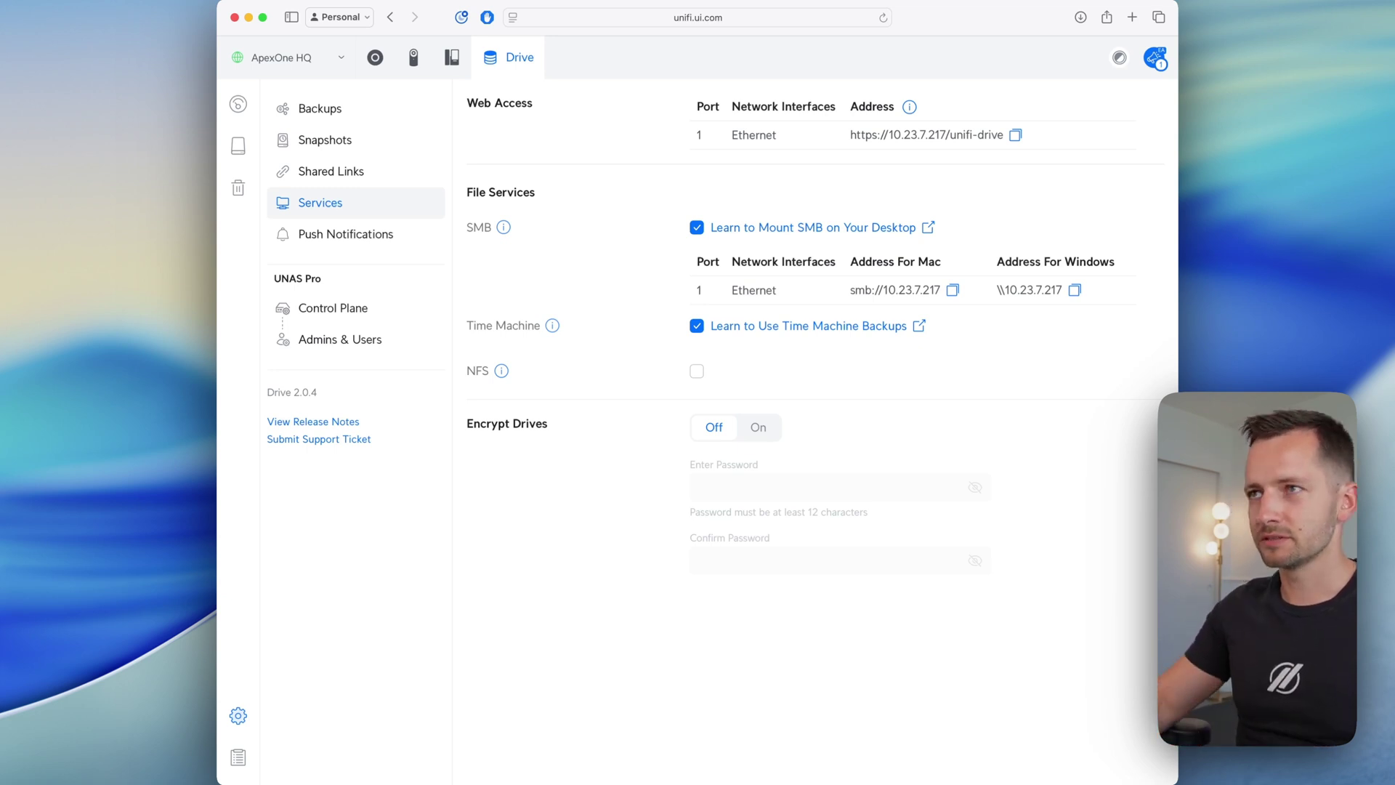
pyautogui.click(240, 147)
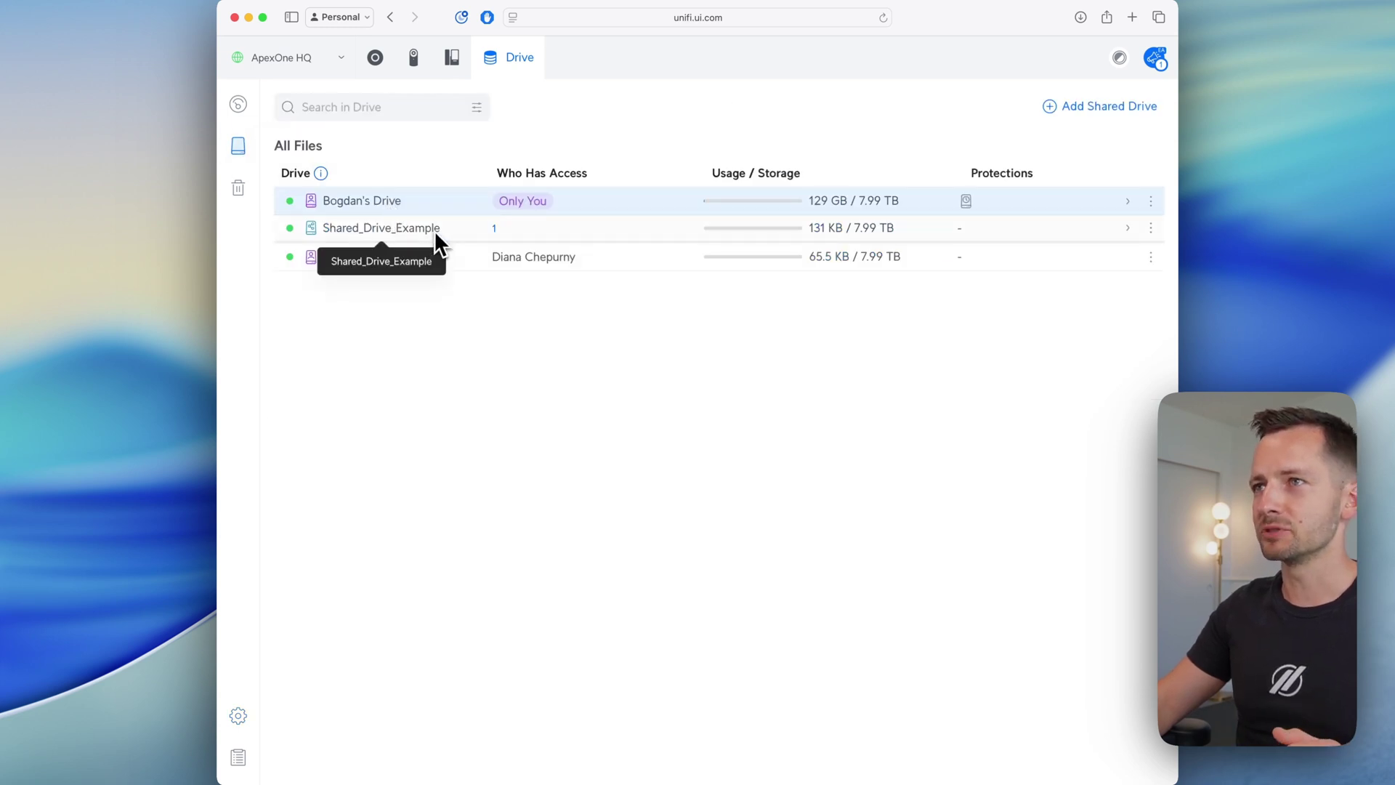
pyautogui.press('super+Tab')
pyautogui.press('super+Tab')
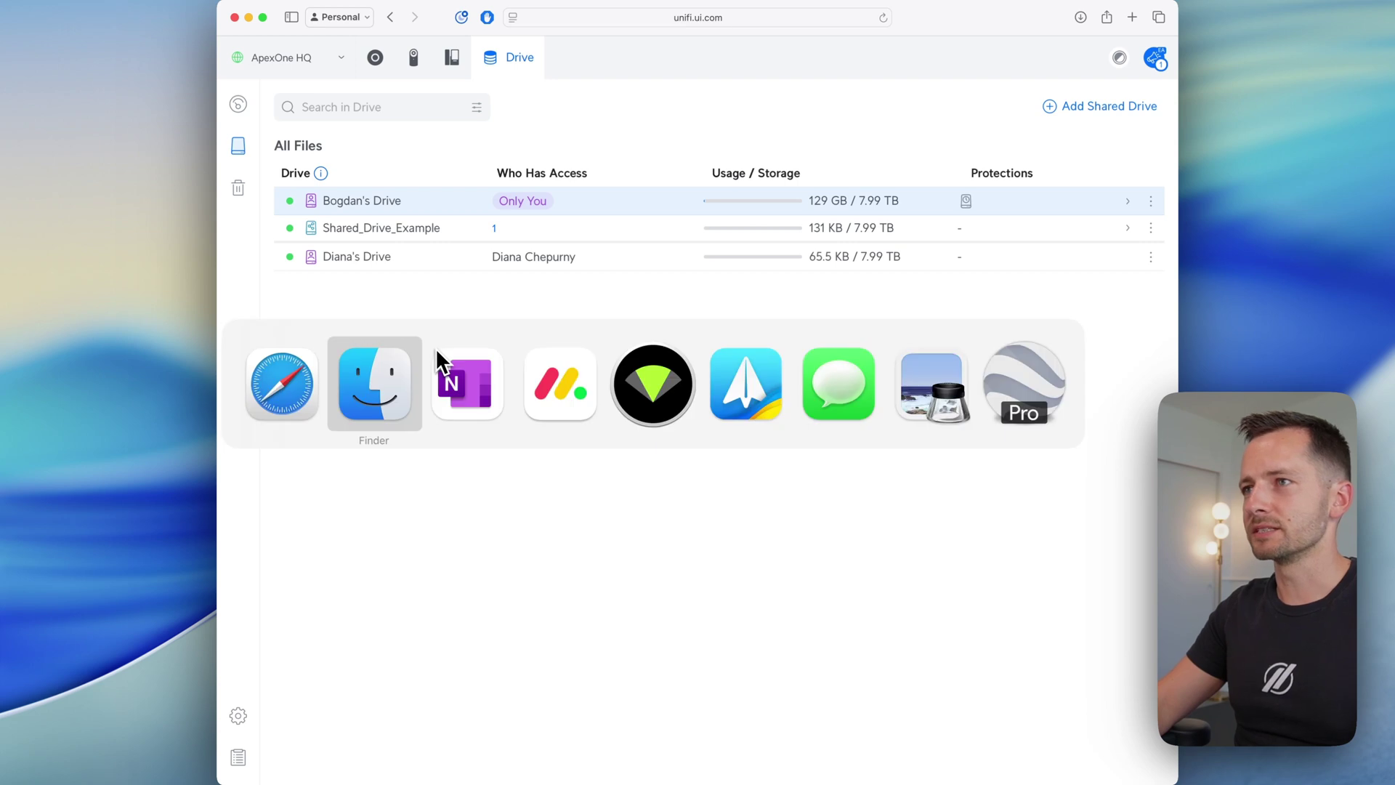
pyautogui.press('super+Tab')
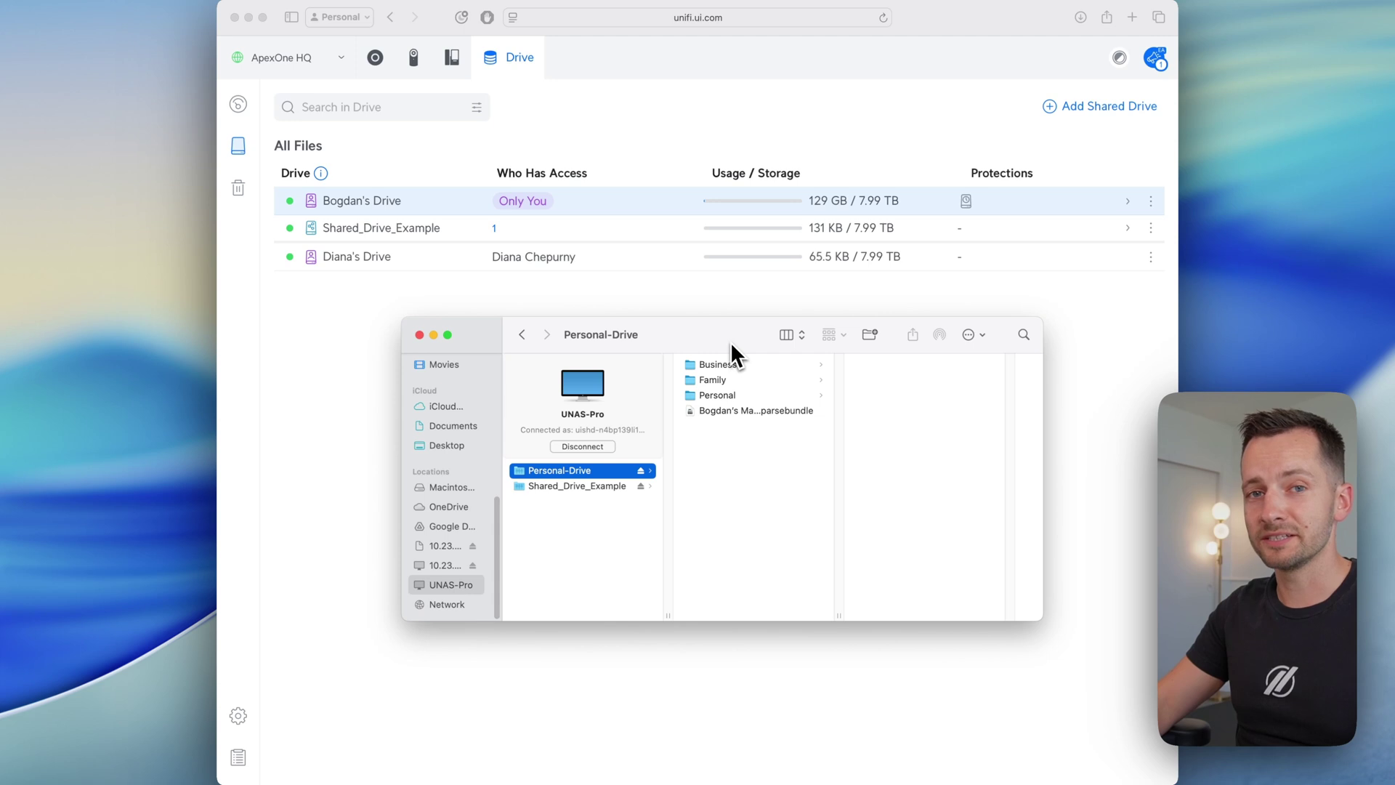
pyautogui.click(725, 412)
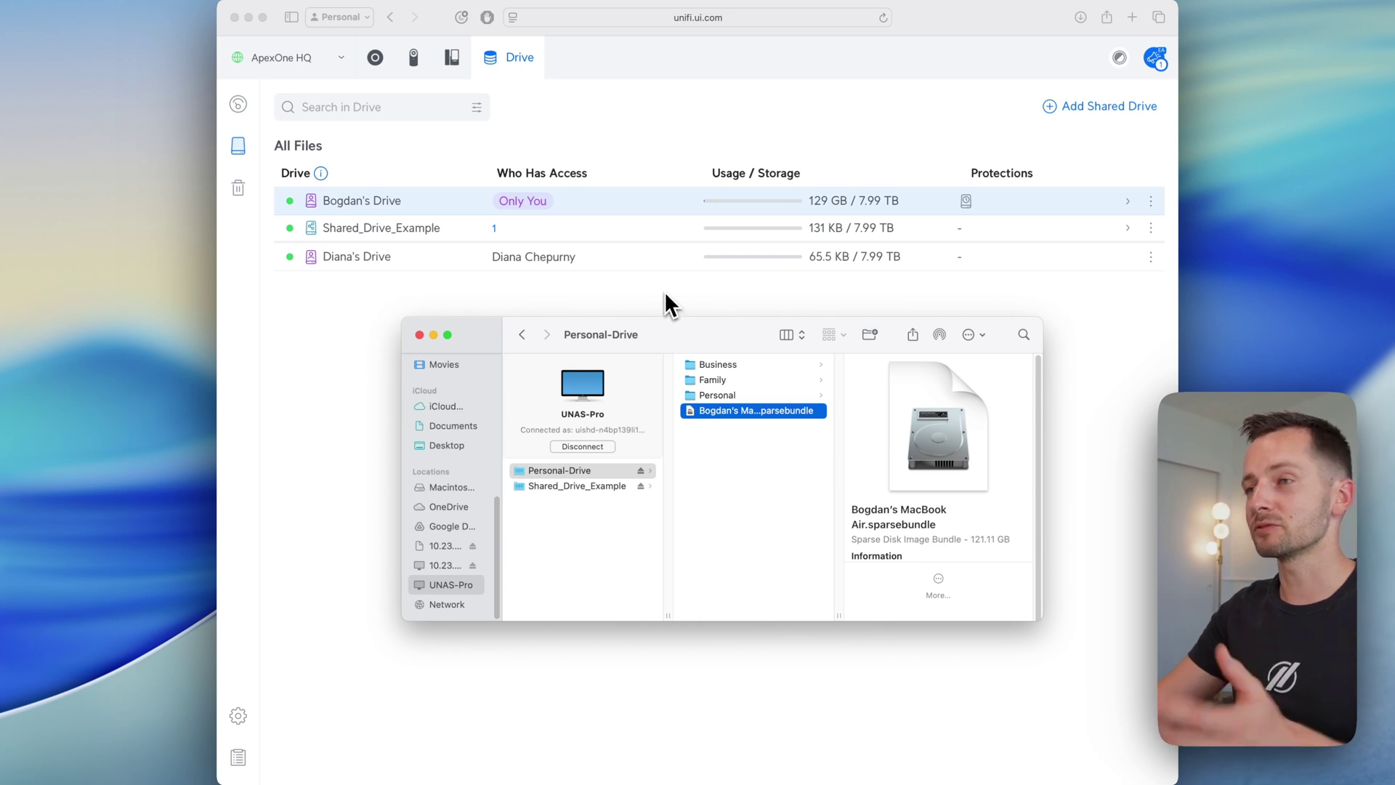
pyautogui.press('super+w')
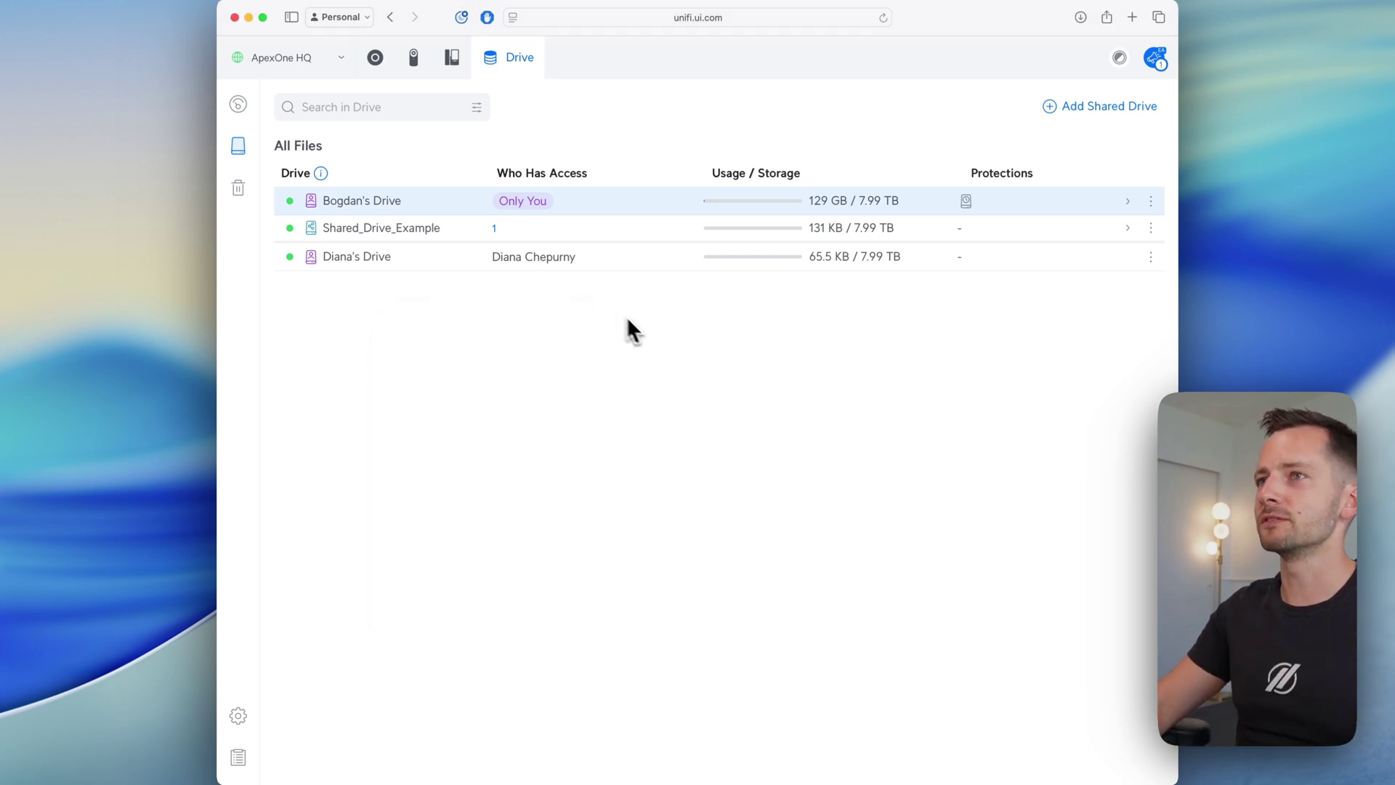
# Add a shared drive named 'TimeMachine' with Enforce Storage Limit left off.
pyautogui.click(1092, 109)
pyautogui.click(972, 171)
pyautogui.write('T')
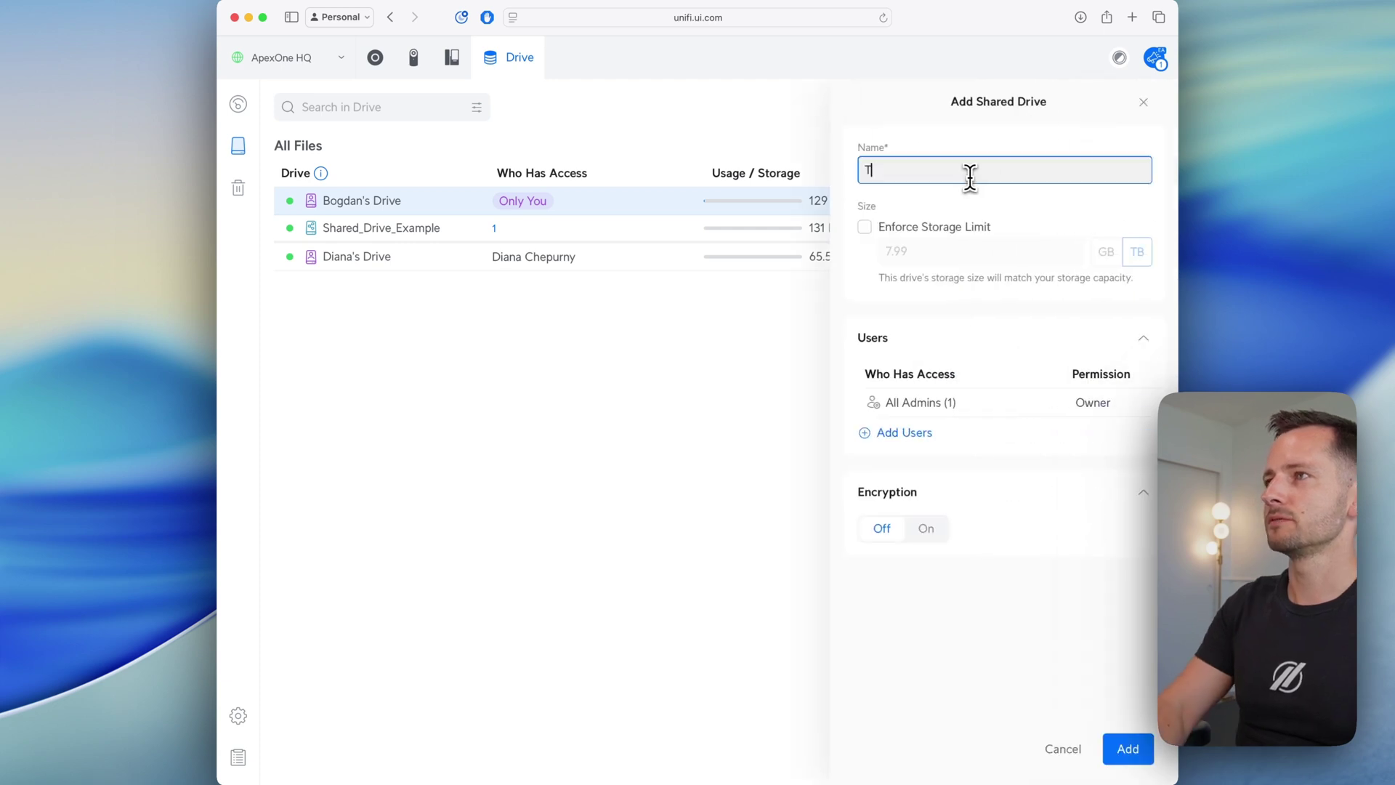
pyautogui.write('ime Machine')
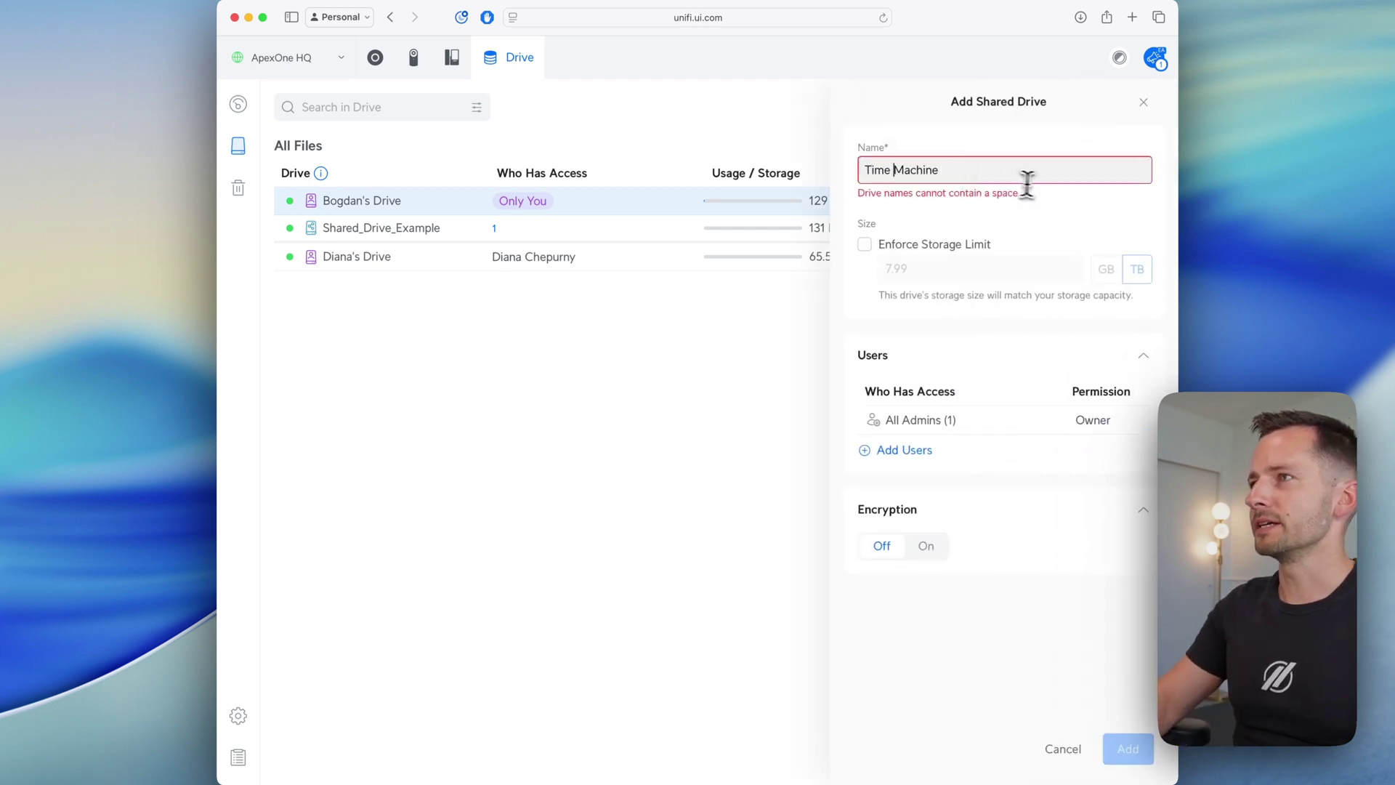
pyautogui.press('BackSpace')
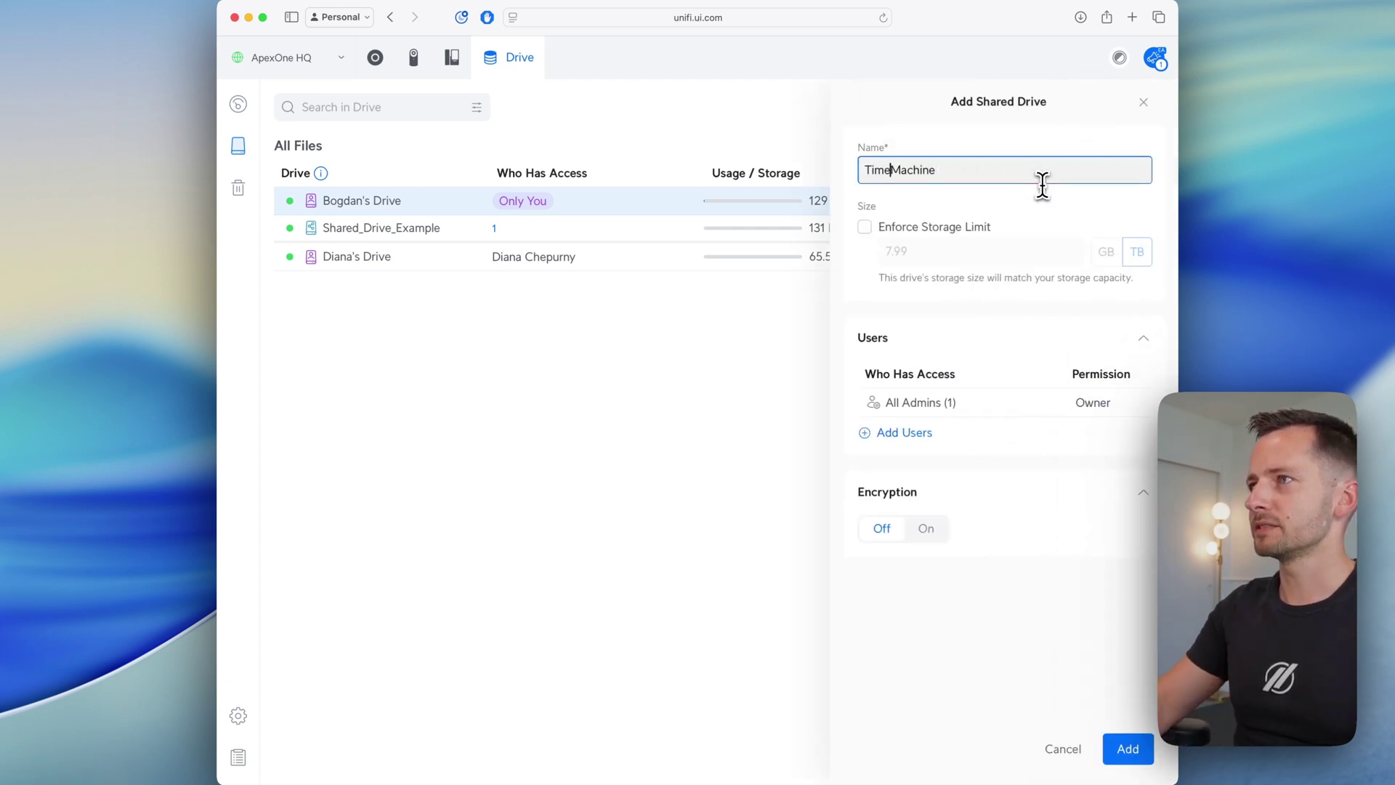
pyautogui.click(983, 228)
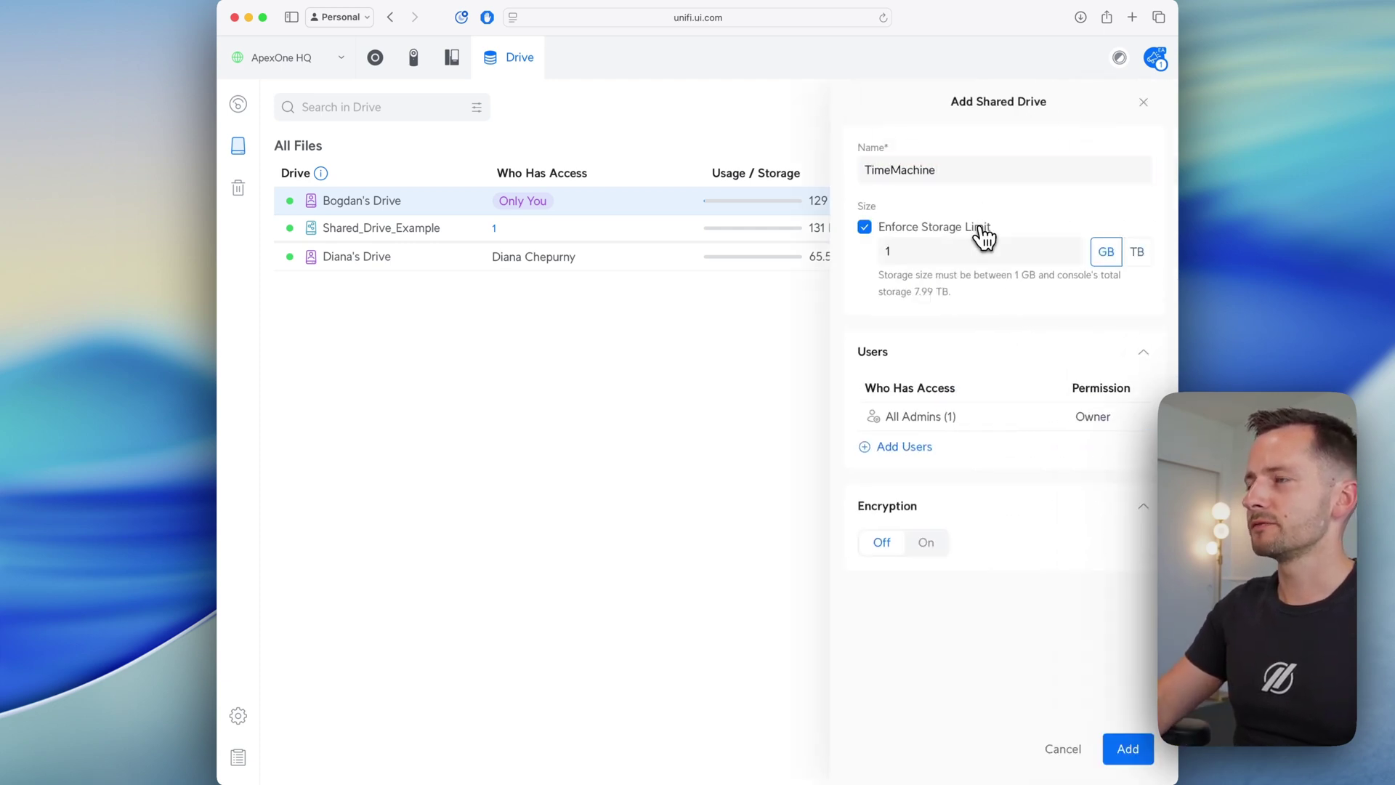
pyautogui.click(1133, 252)
pyautogui.click(940, 232)
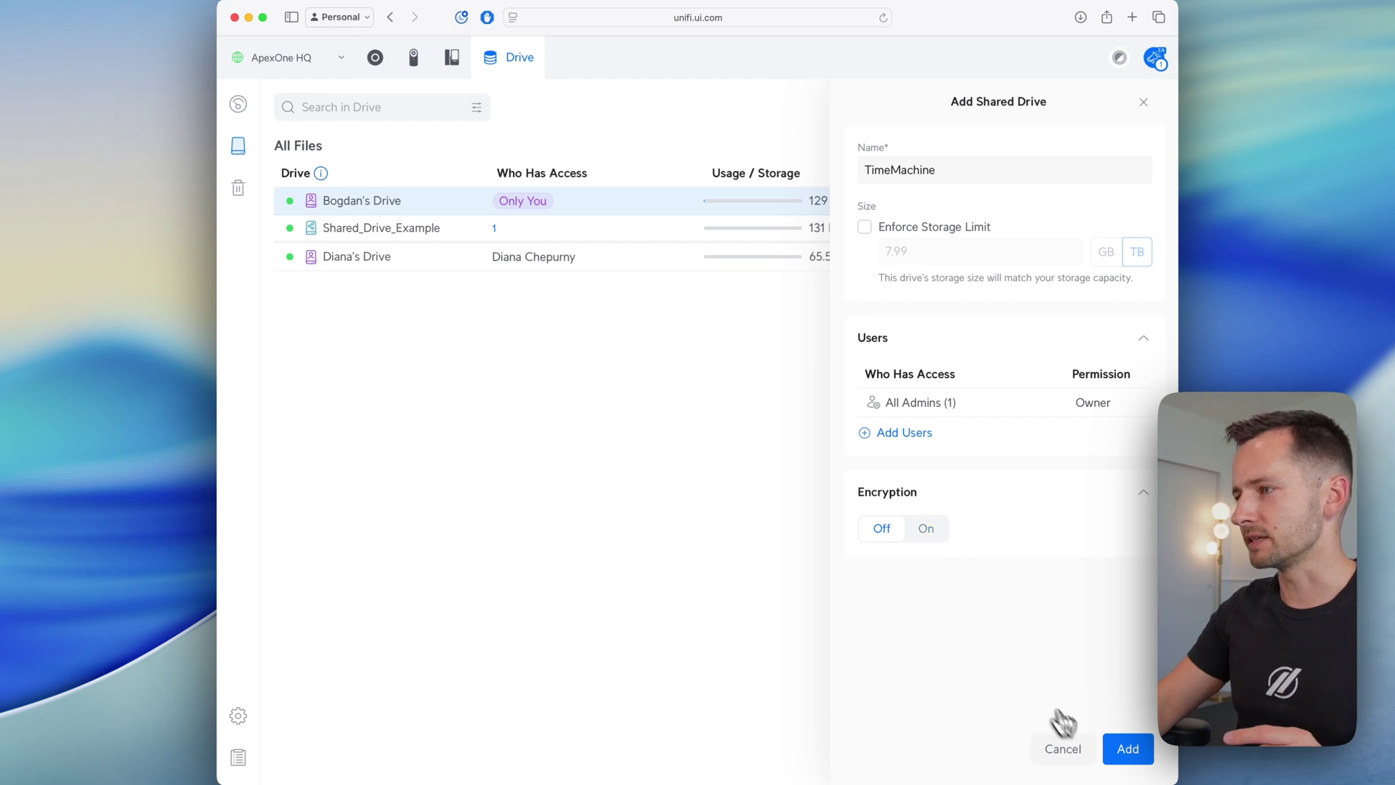
pyautogui.click(1127, 750)
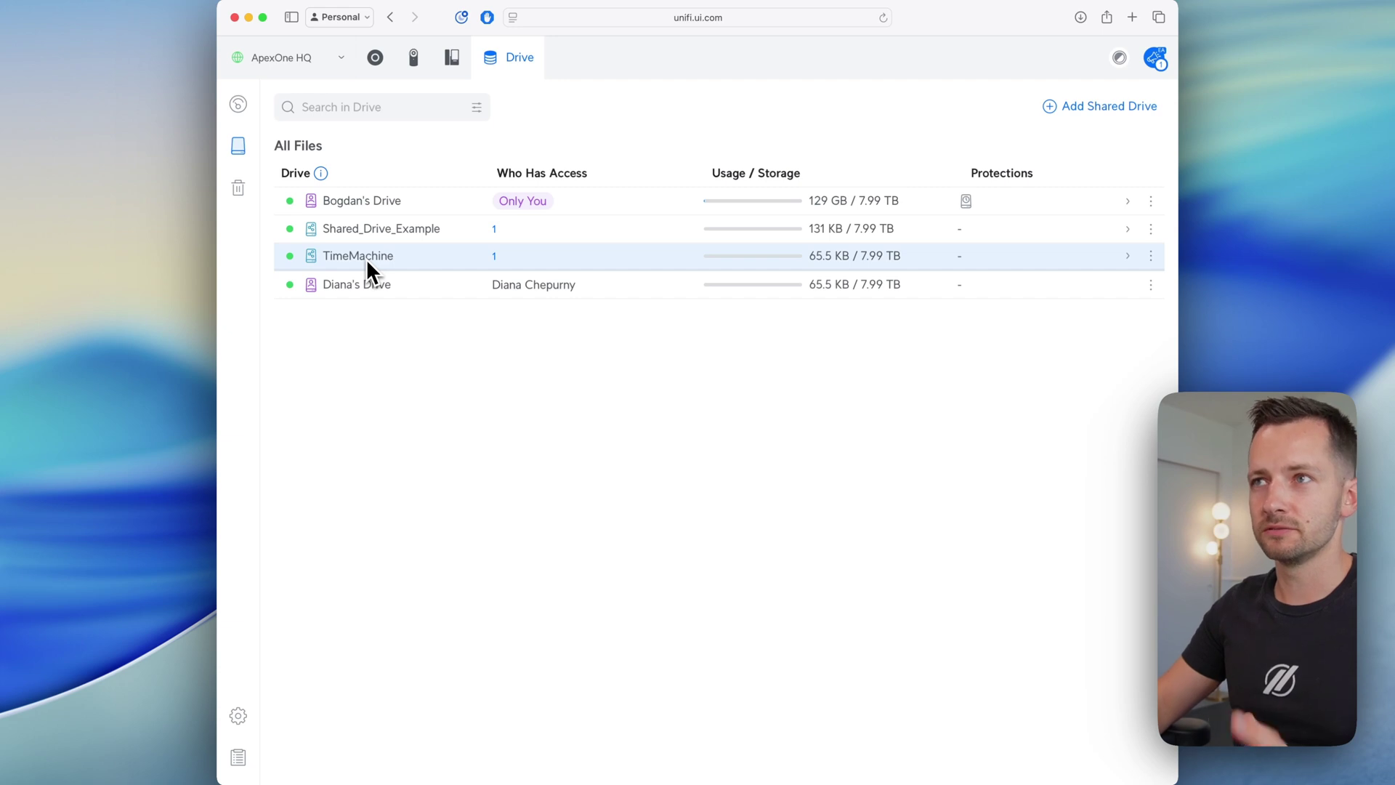
# In the TimeMachine drive's panel, pick another user with Editor permission.
pyautogui.click(1152, 260)
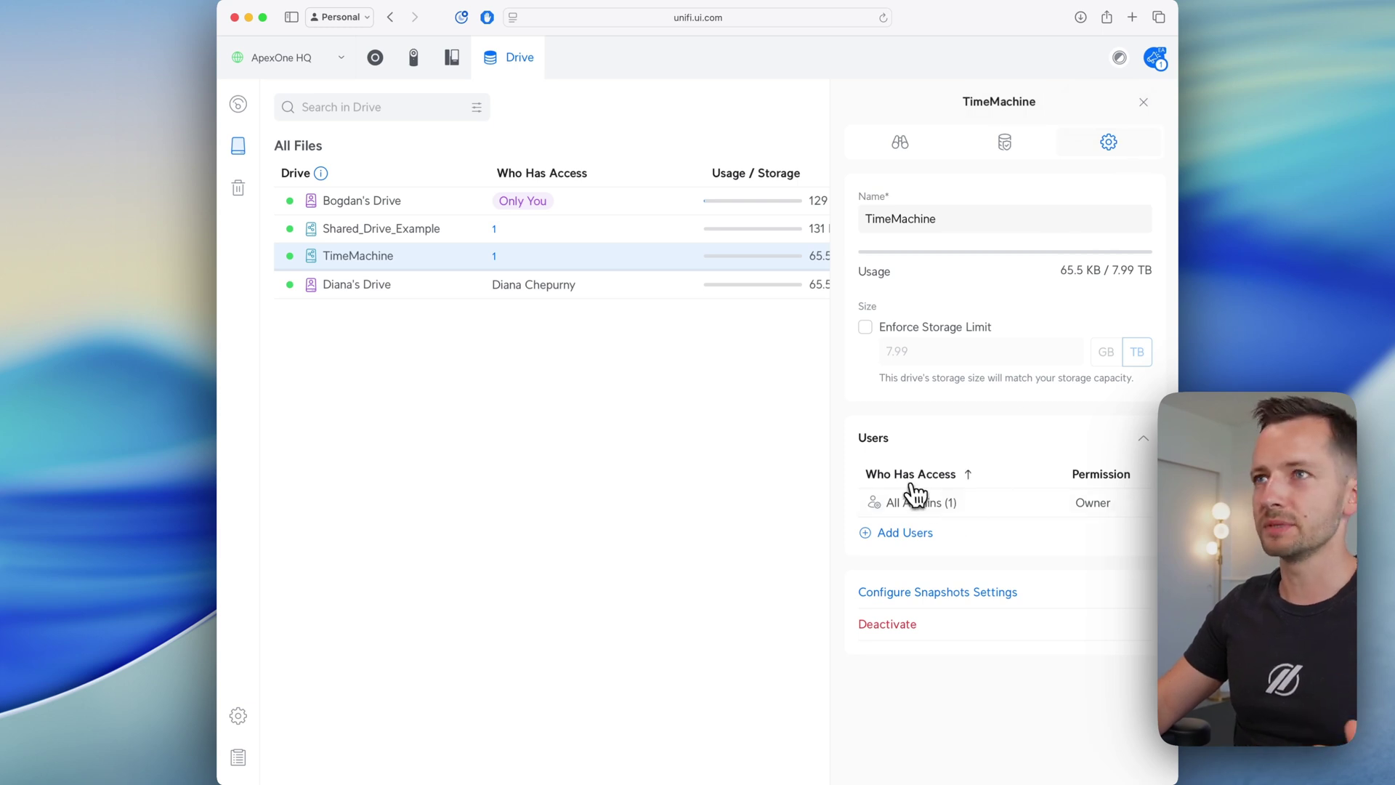
pyautogui.click(917, 539)
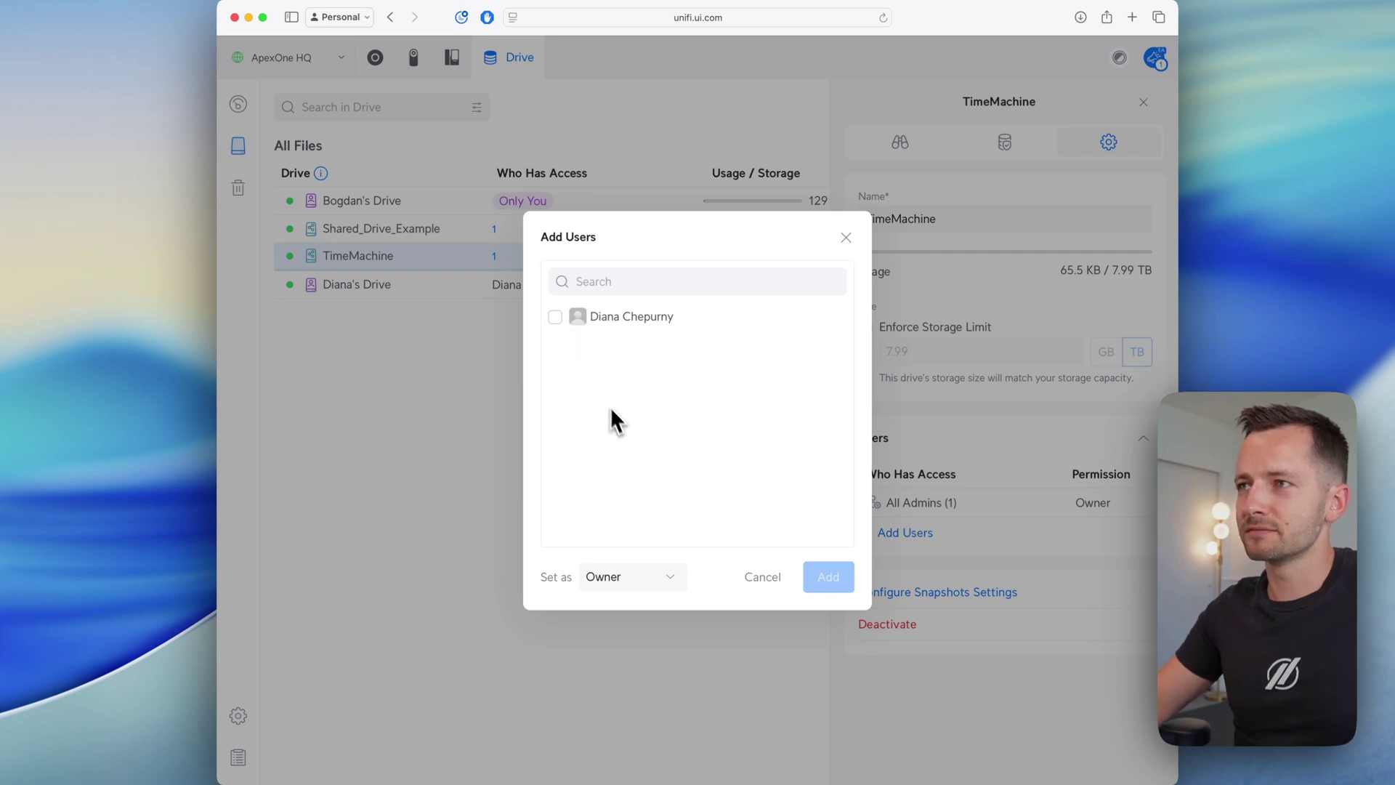
pyautogui.click(557, 318)
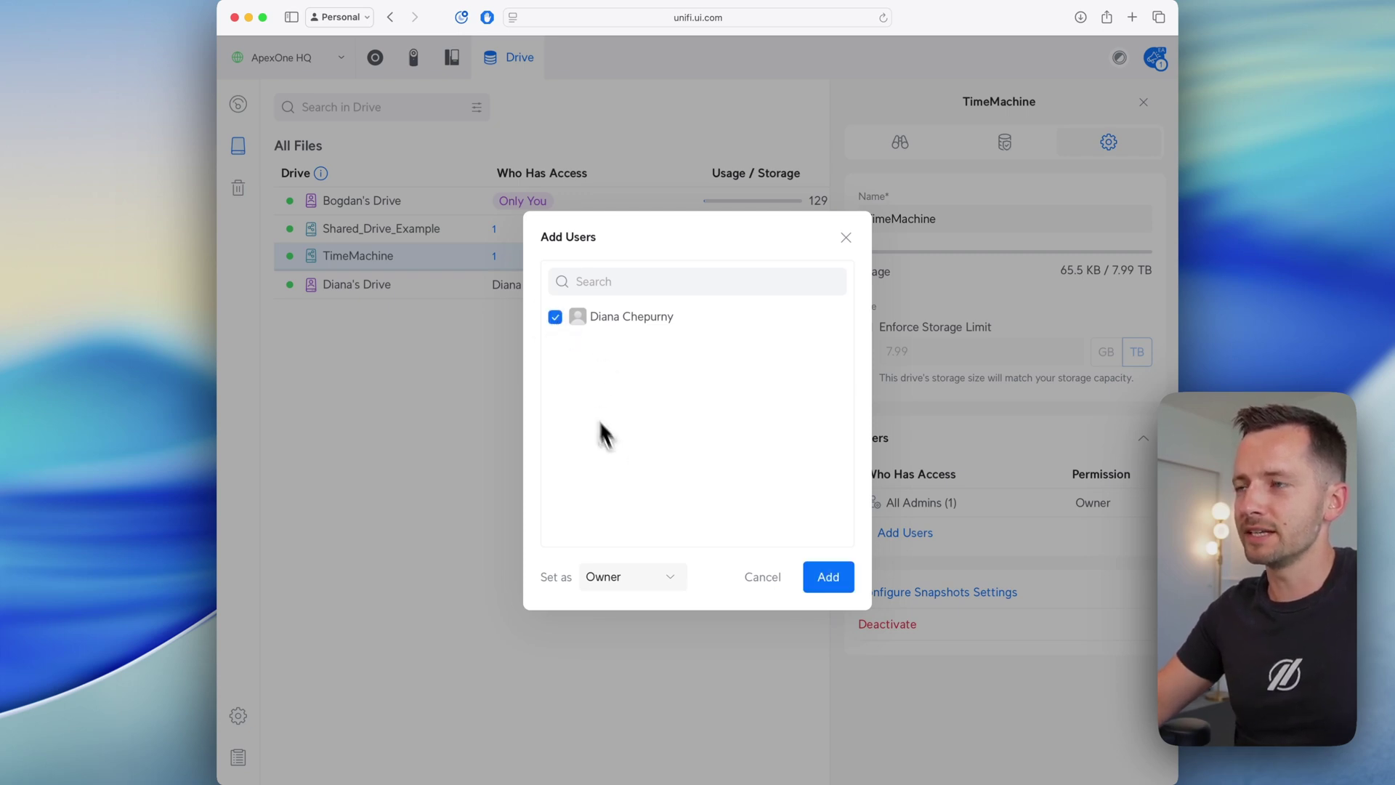
pyautogui.click(609, 581)
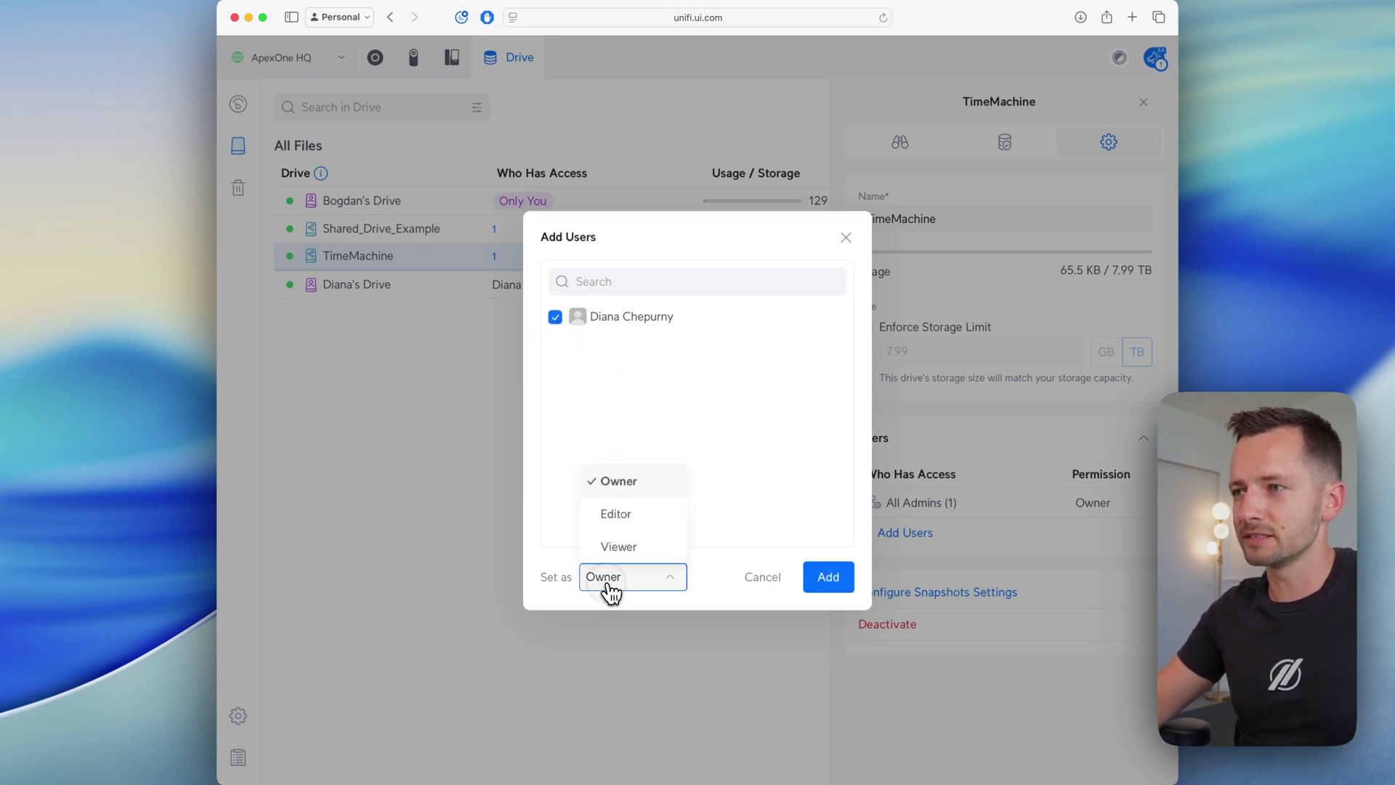
pyautogui.click(613, 520)
pyautogui.click(643, 590)
pyautogui.click(682, 507)
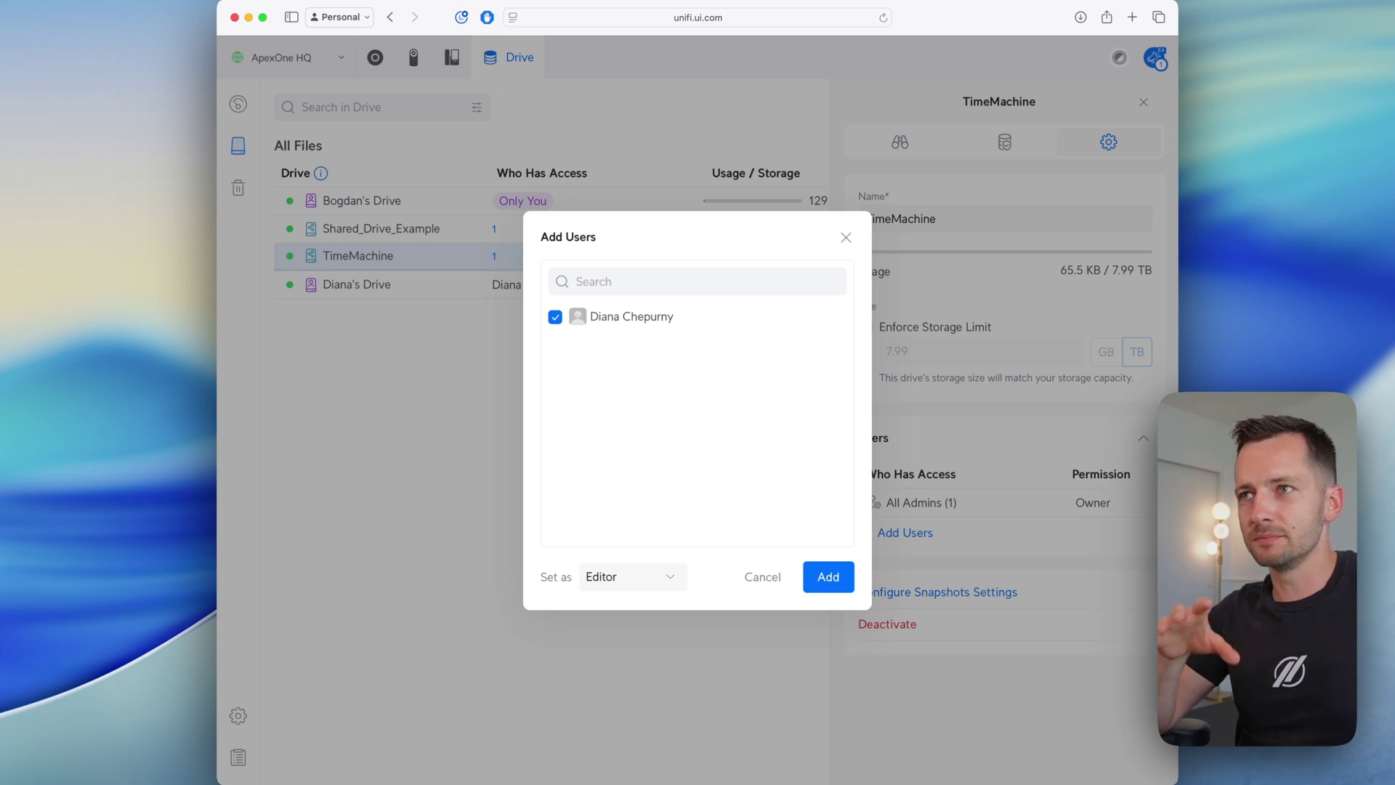
# Cancel the user addition, close the drive panel, and go to Drive settings.
pyautogui.click(766, 575)
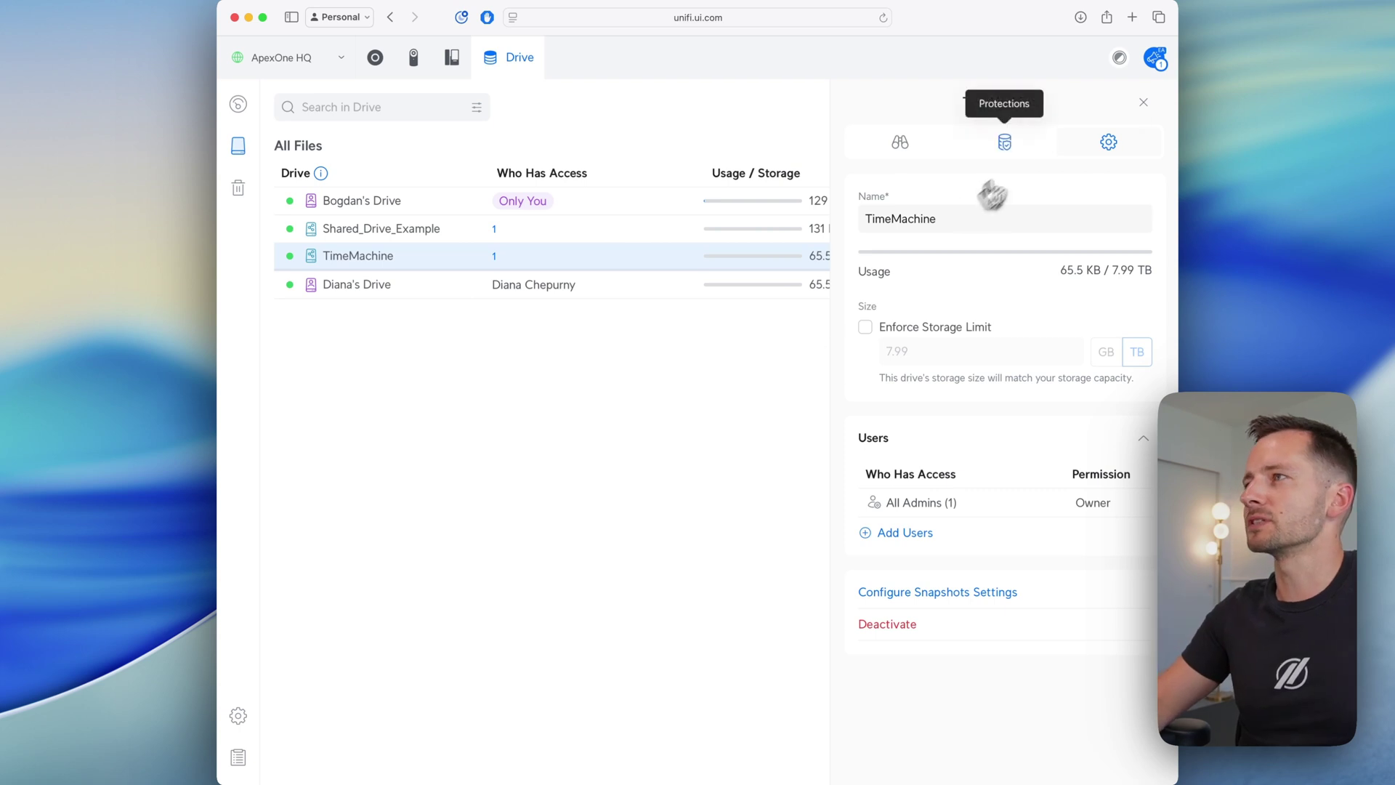
pyautogui.click(1143, 102)
pyautogui.click(246, 720)
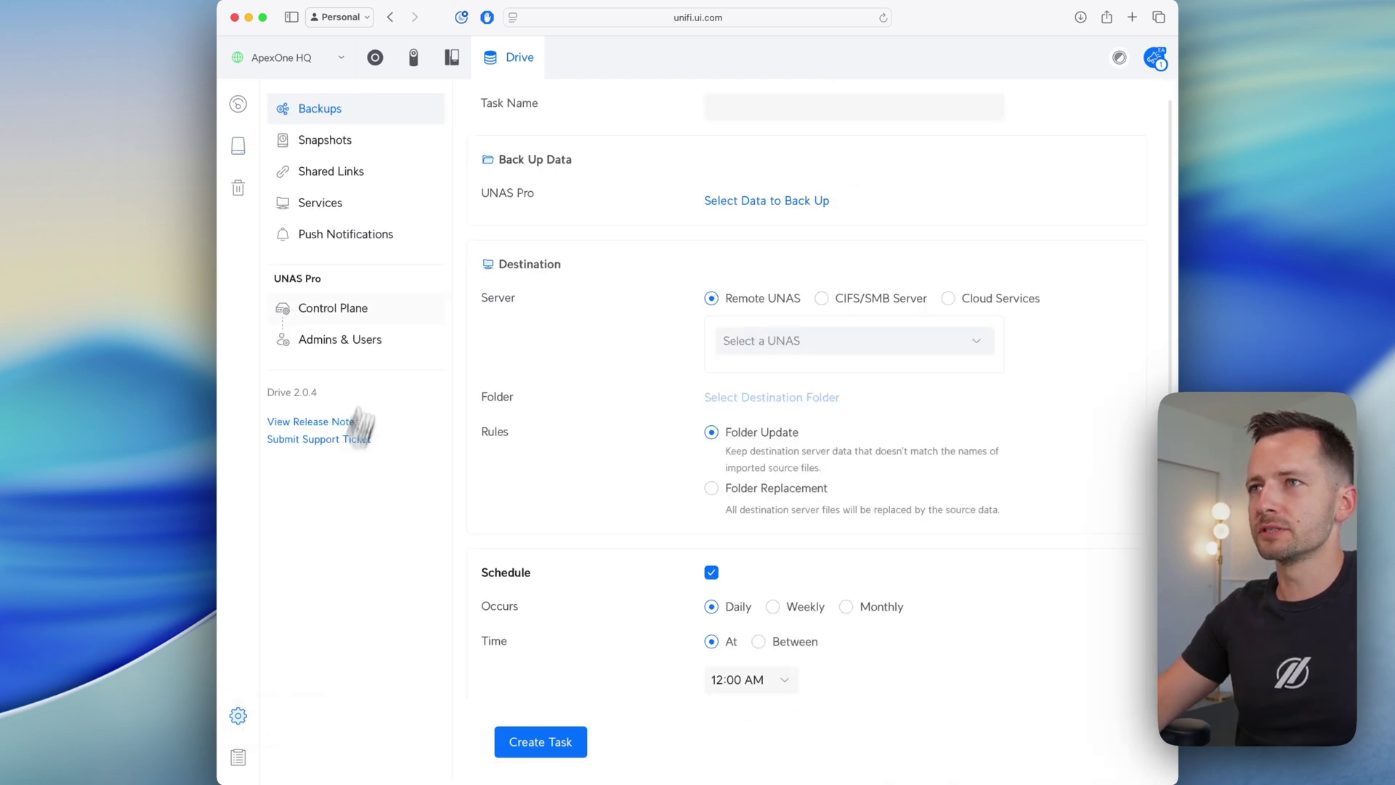
# Start a new Drive user with first name 'Time' and last name 'Machine'.
pyautogui.click(351, 343)
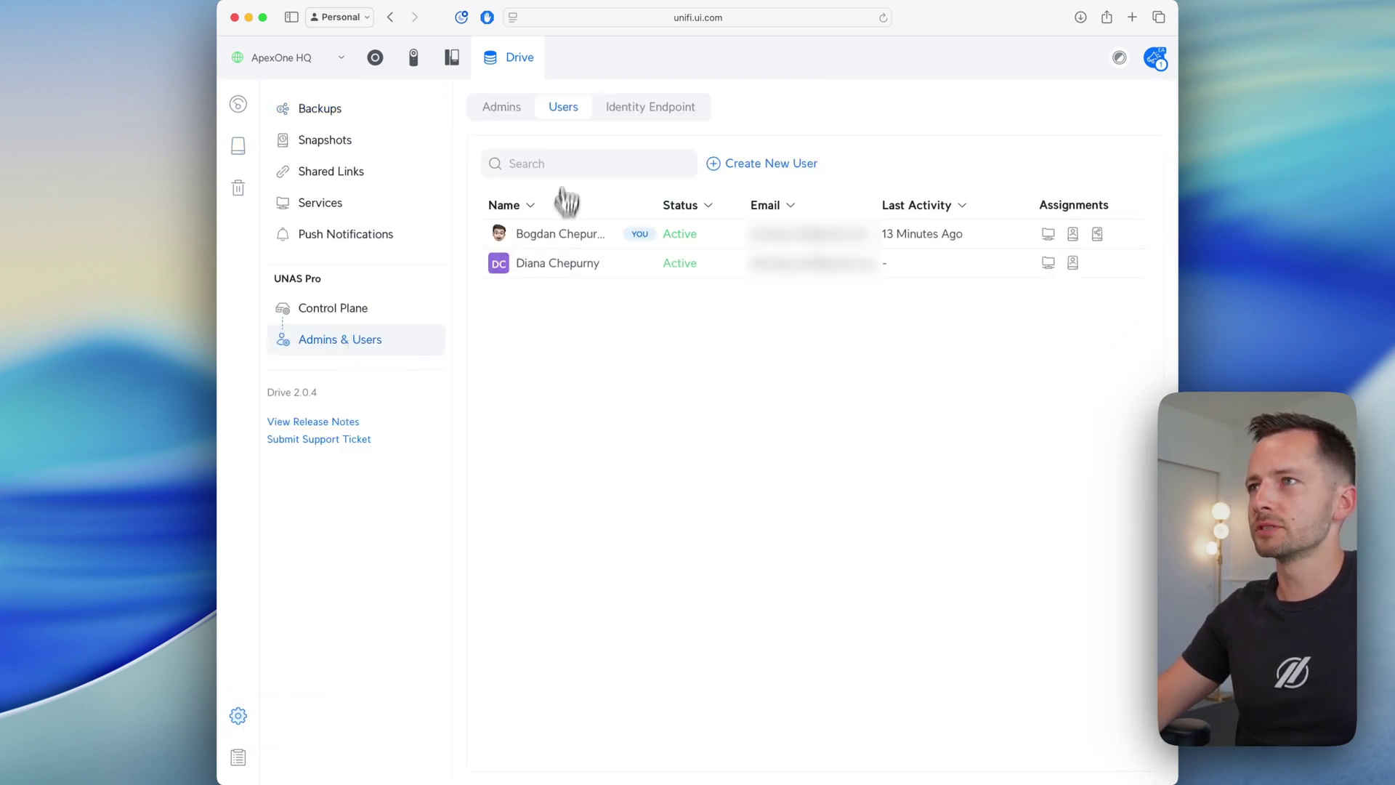
pyautogui.click(759, 166)
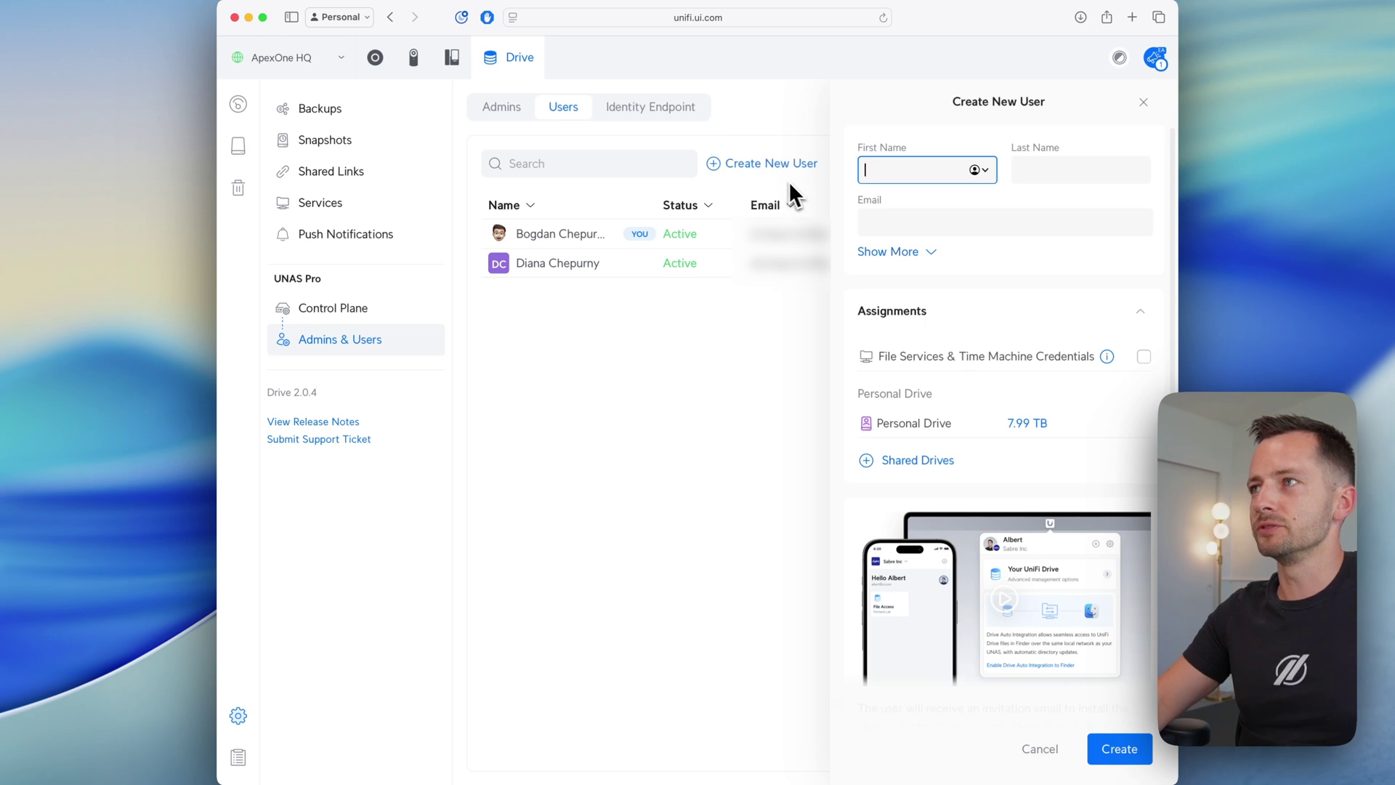
pyautogui.write('Time')
pyautogui.press('Tab')
pyautogui.write('Machin')
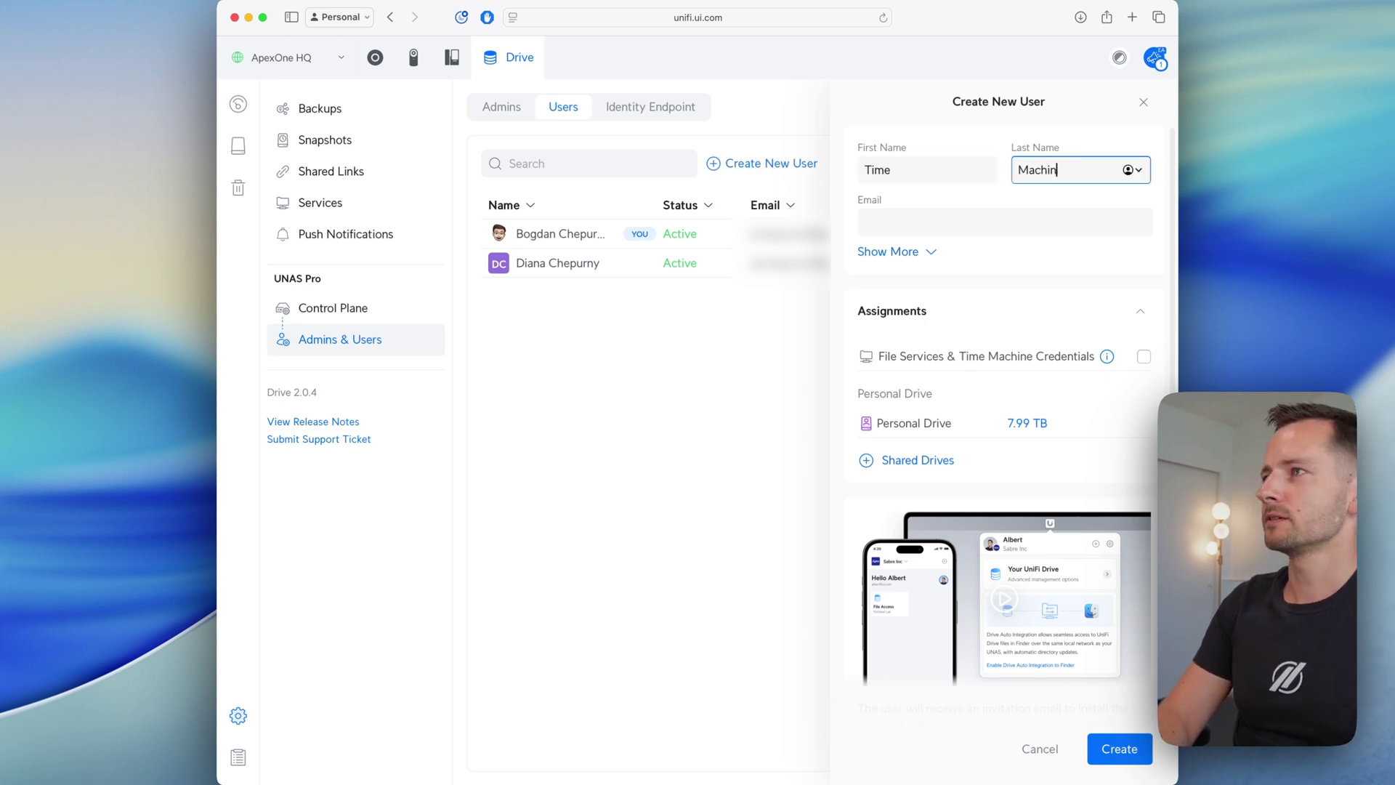
pyautogui.write('e')
pyautogui.click(933, 253)
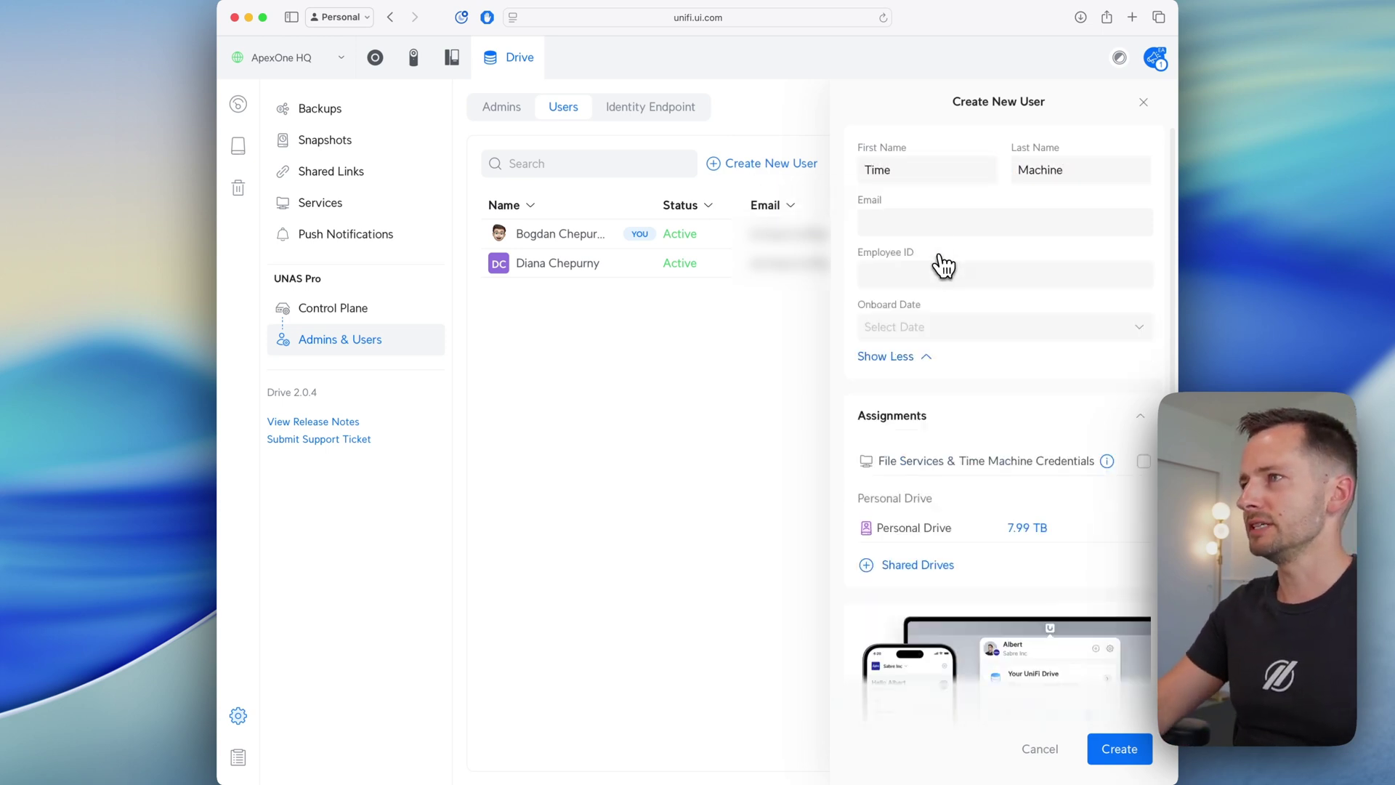
pyautogui.click(920, 361)
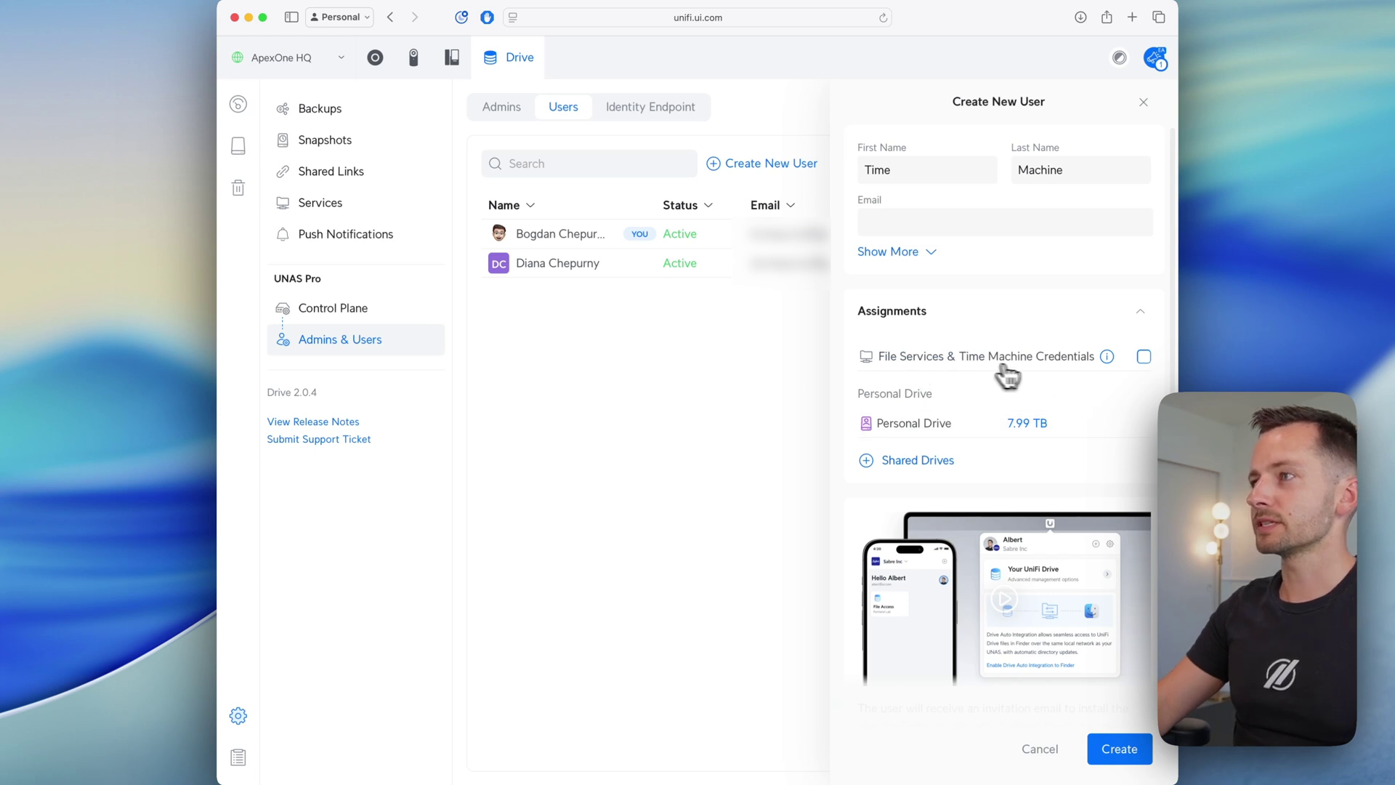
# Enable File Services & Time Machine credentials, username 'TimeMachine', and a generated strong password.
pyautogui.moveTo(1106, 357)
pyautogui.click(1143, 356)
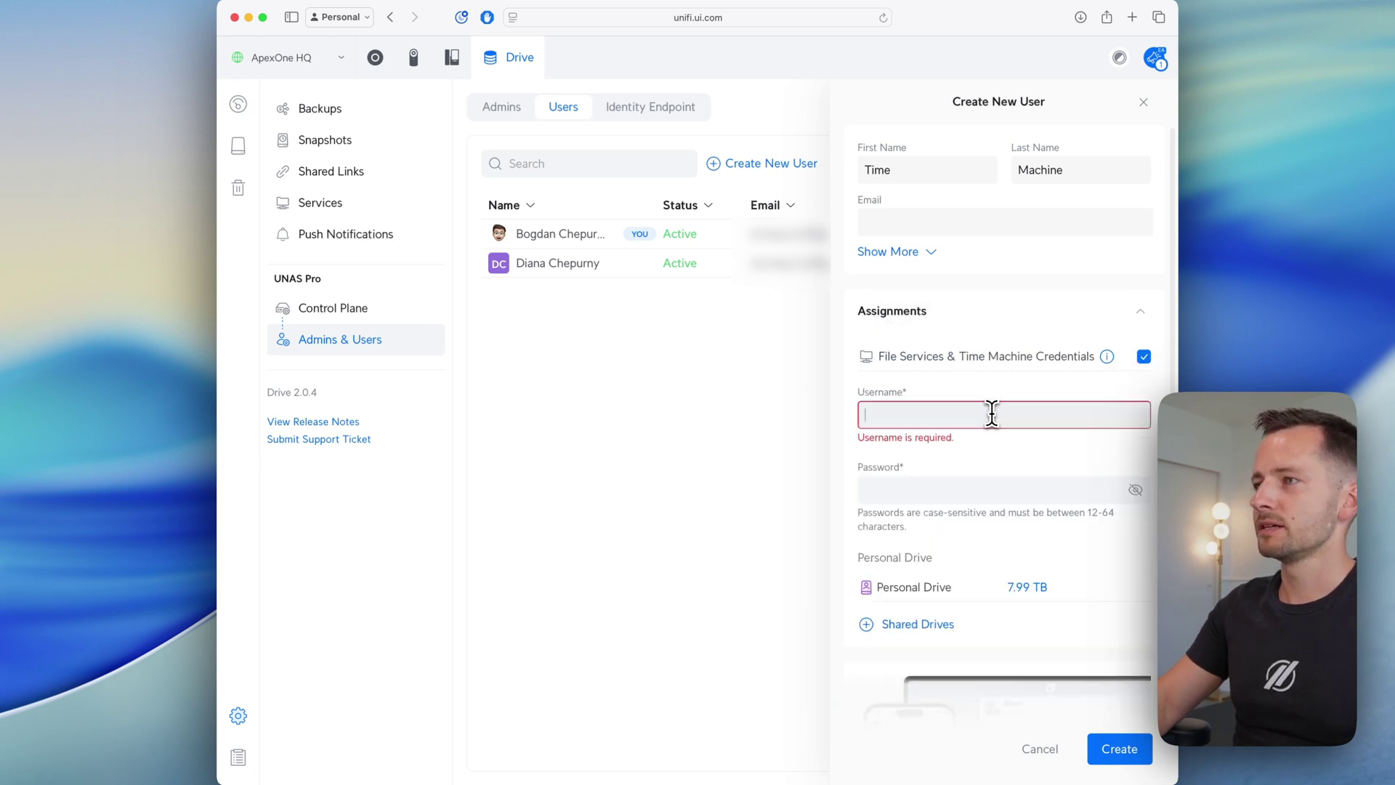
pyautogui.write('F')
pyautogui.press('BackSpace')
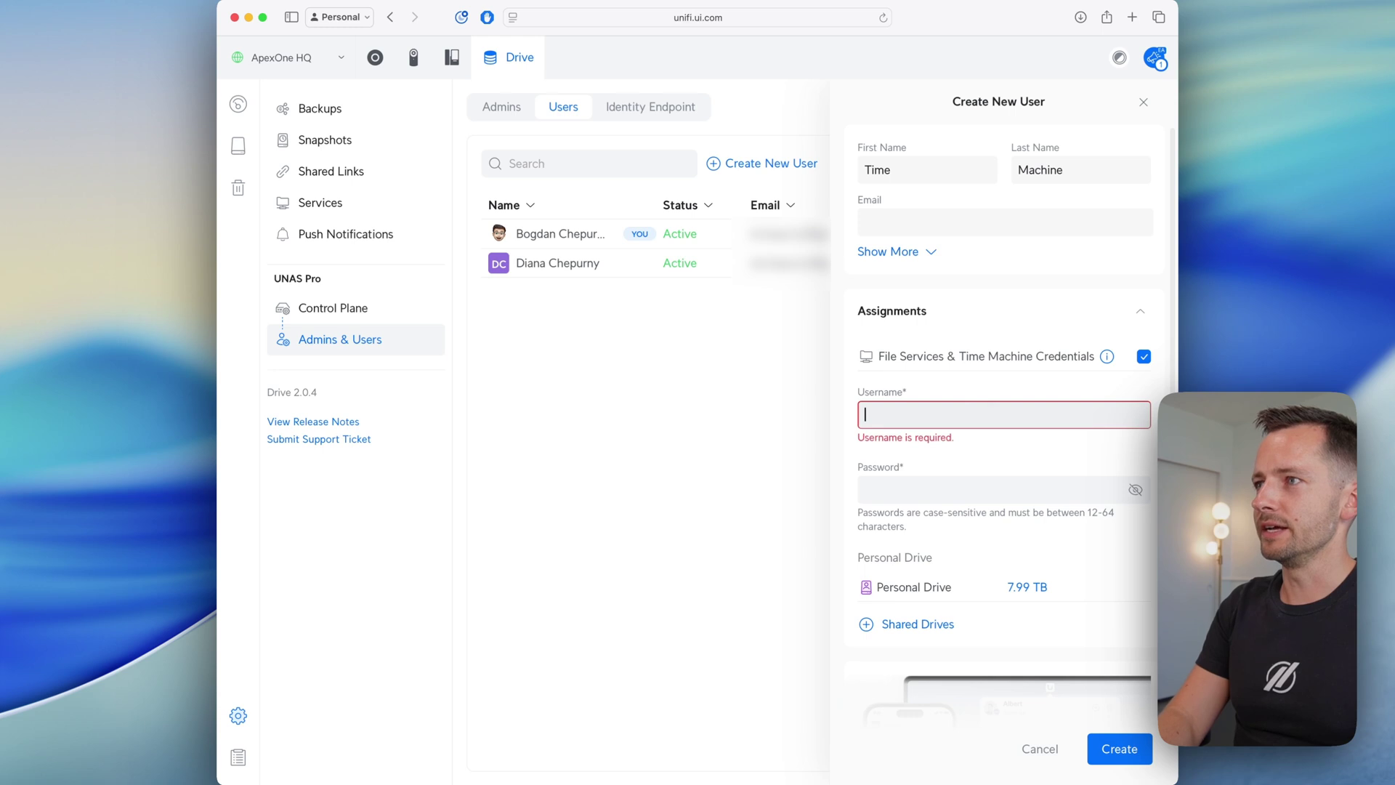
pyautogui.write('TimeMachine')
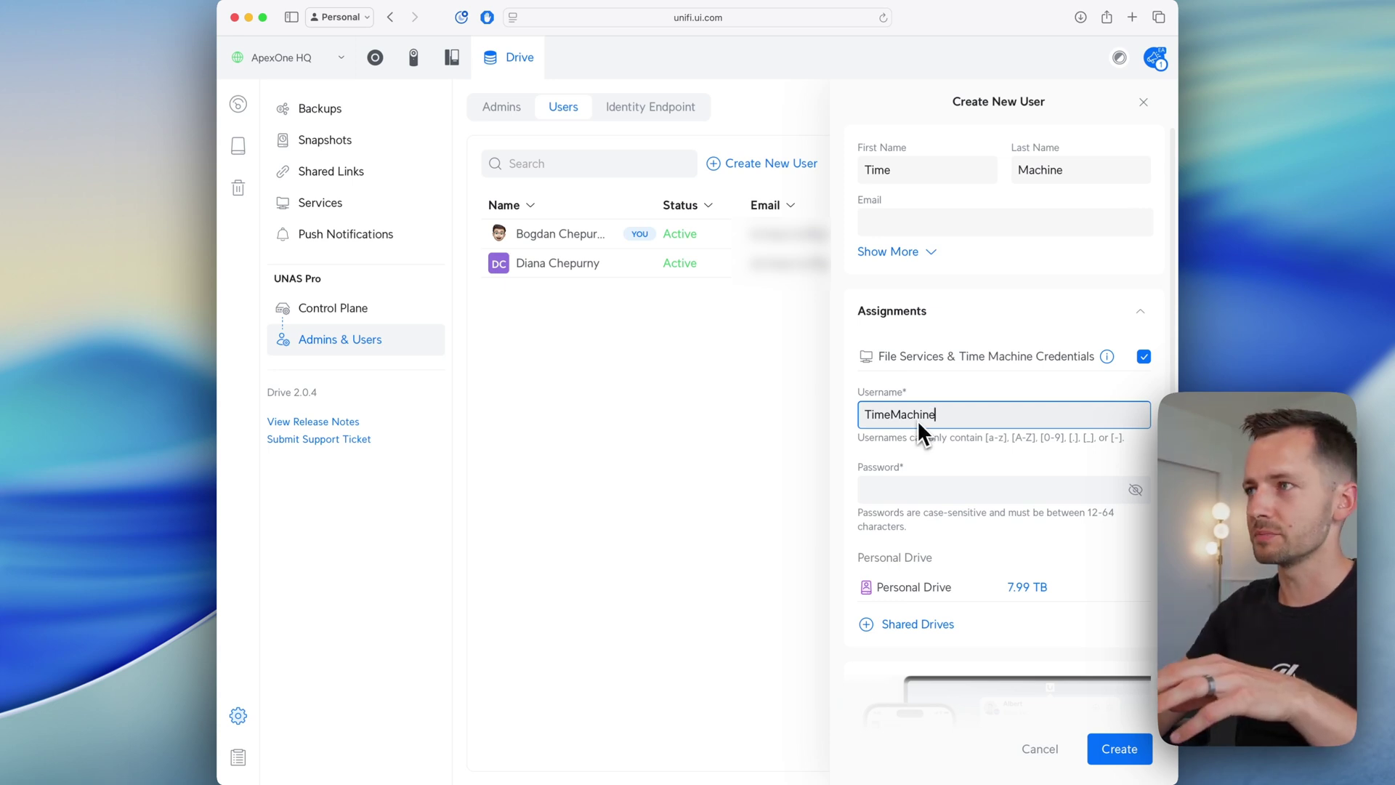
pyautogui.click(935, 489)
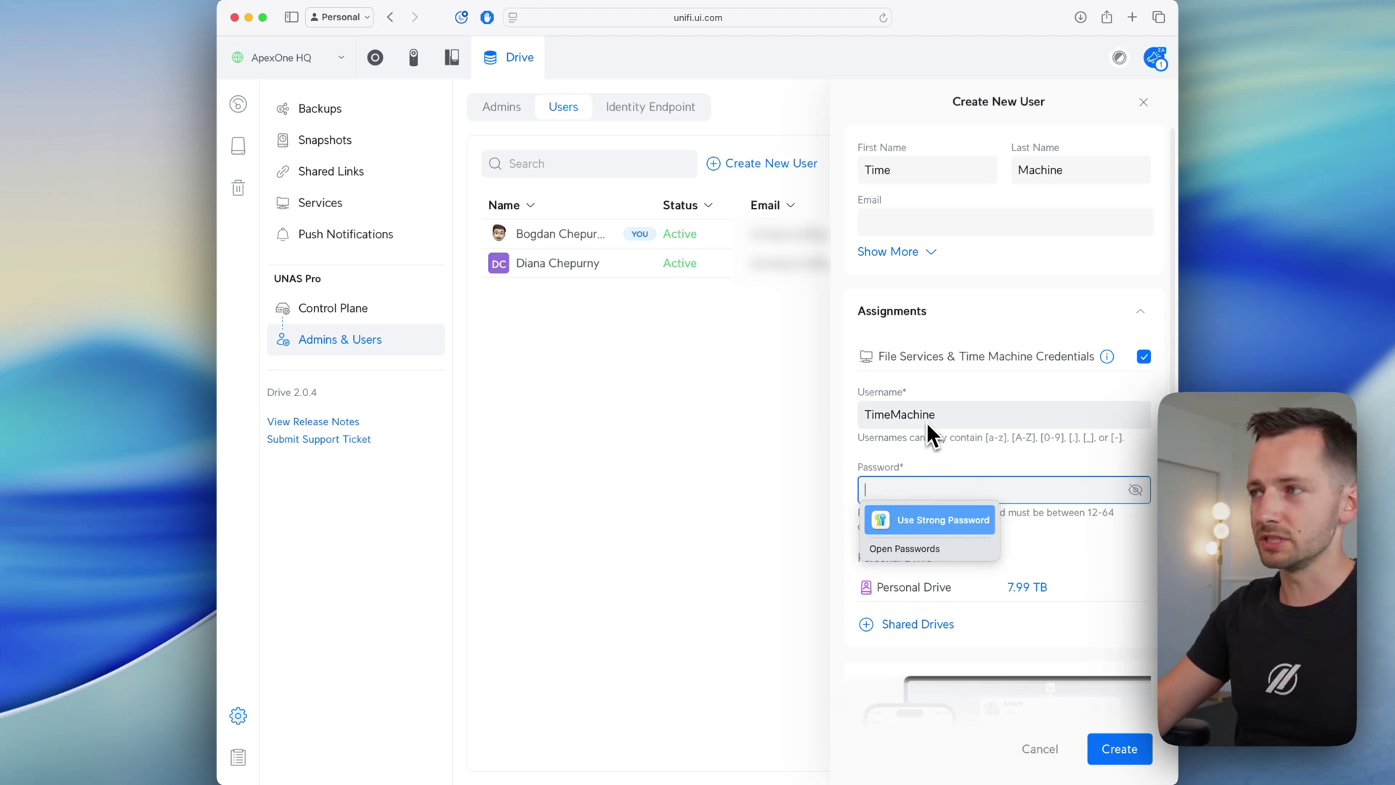
pyautogui.click(946, 411)
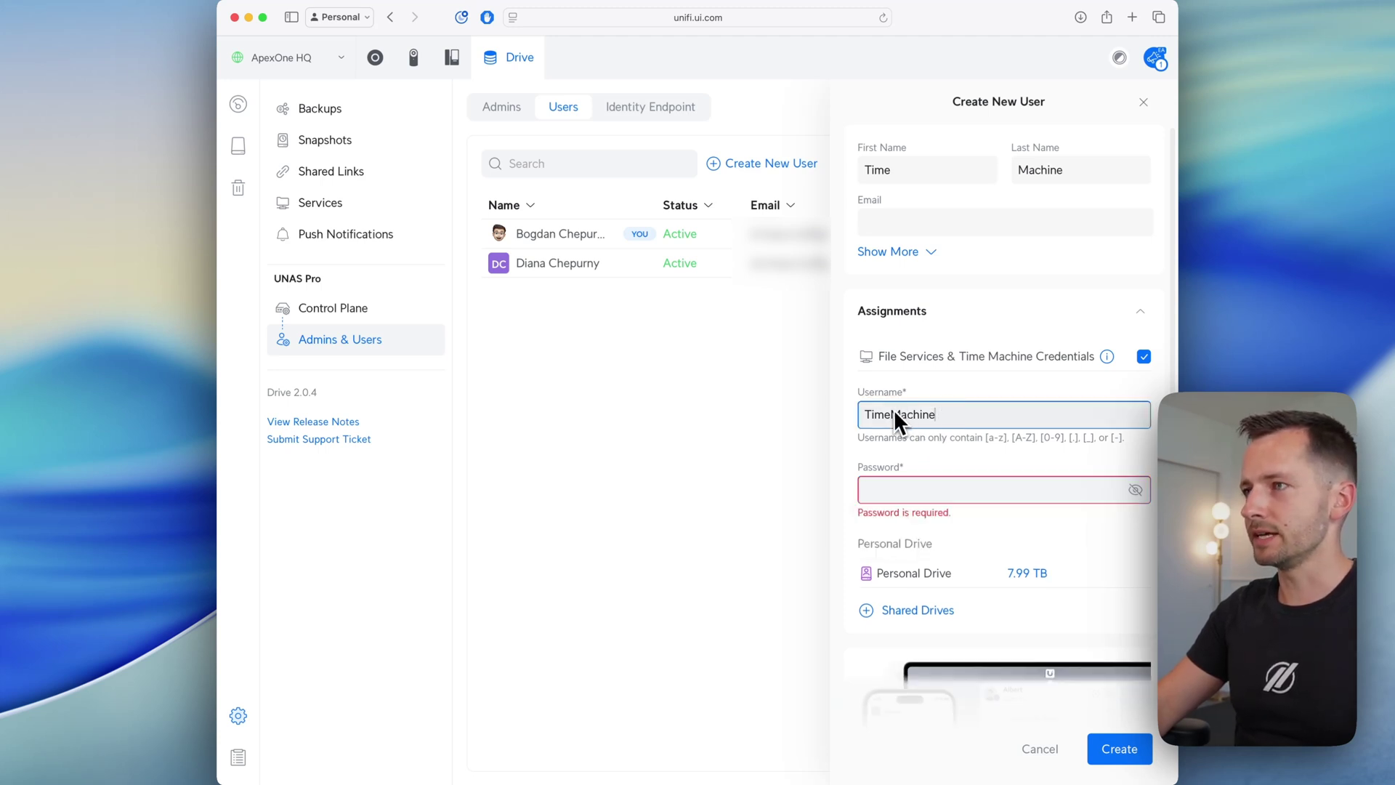
pyautogui.click(905, 489)
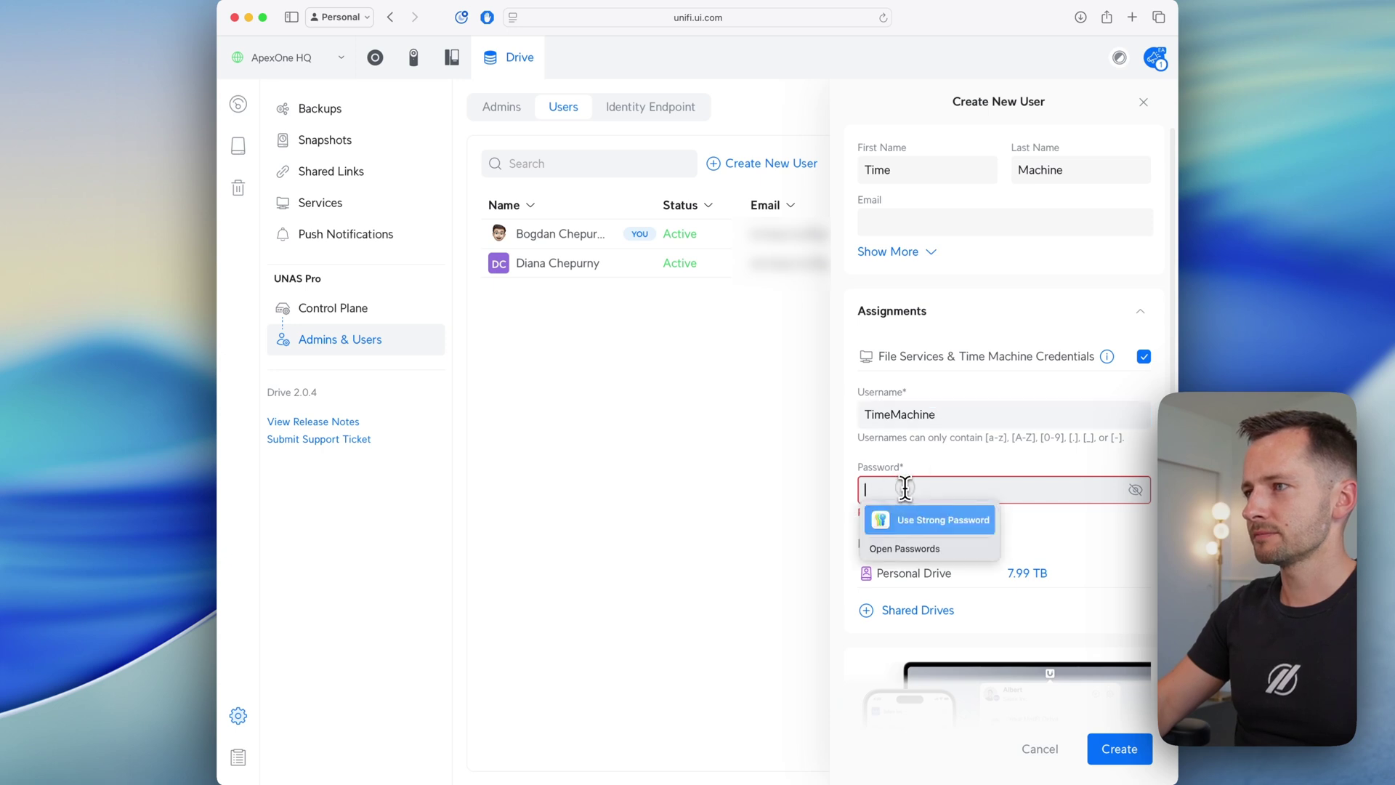
pyautogui.click(944, 519)
# Limit the user to the TimeMachine shared drive, create it, and skip the invitation.
pyautogui.click(935, 594)
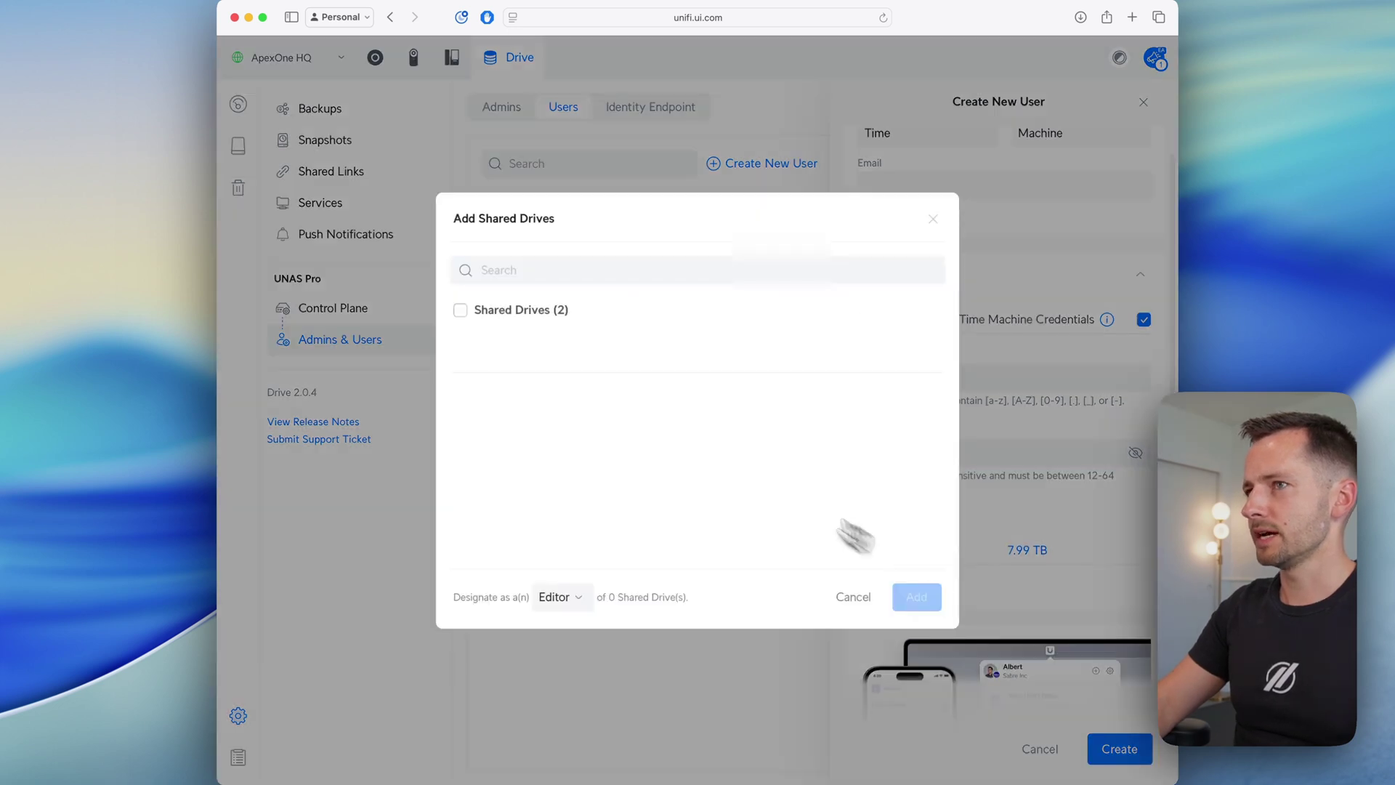
pyautogui.click(462, 312)
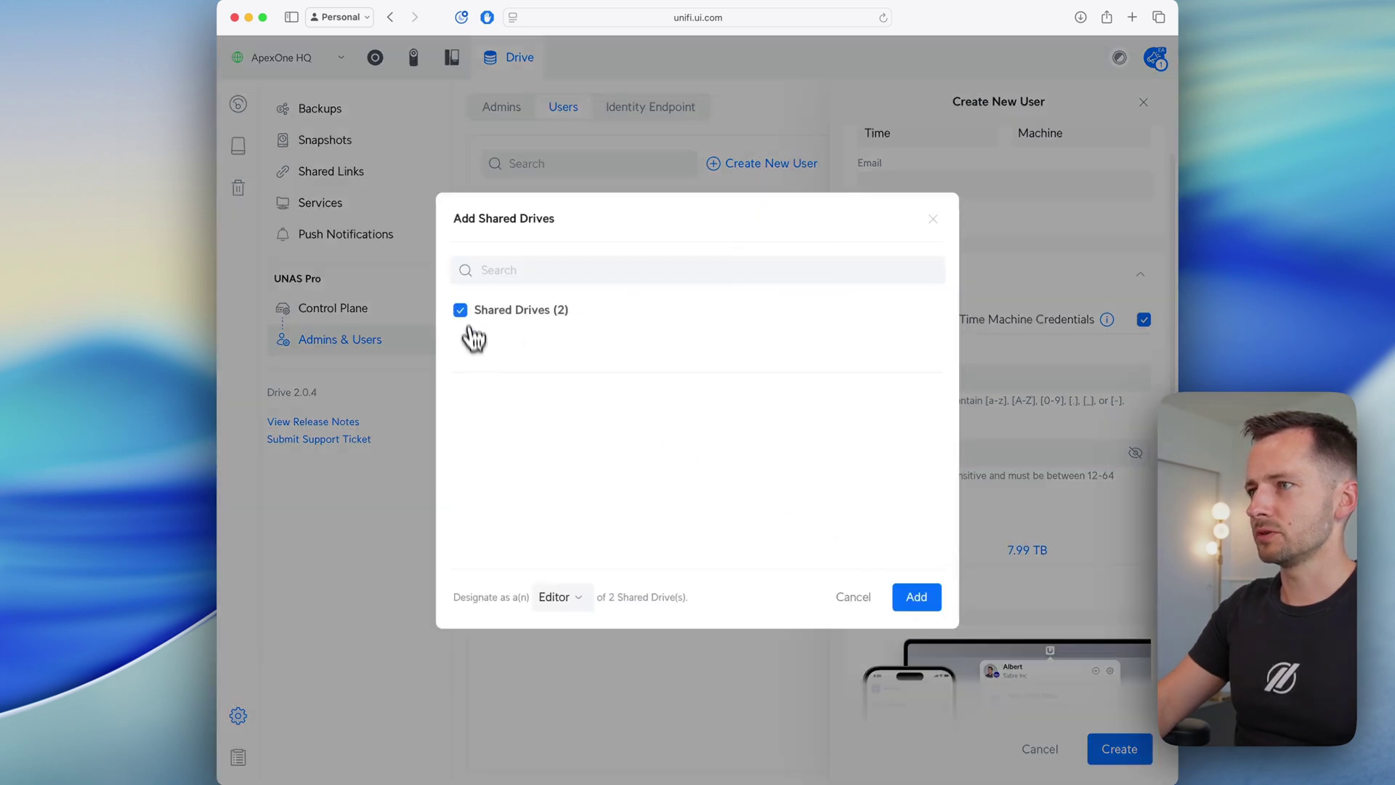
pyautogui.click(918, 602)
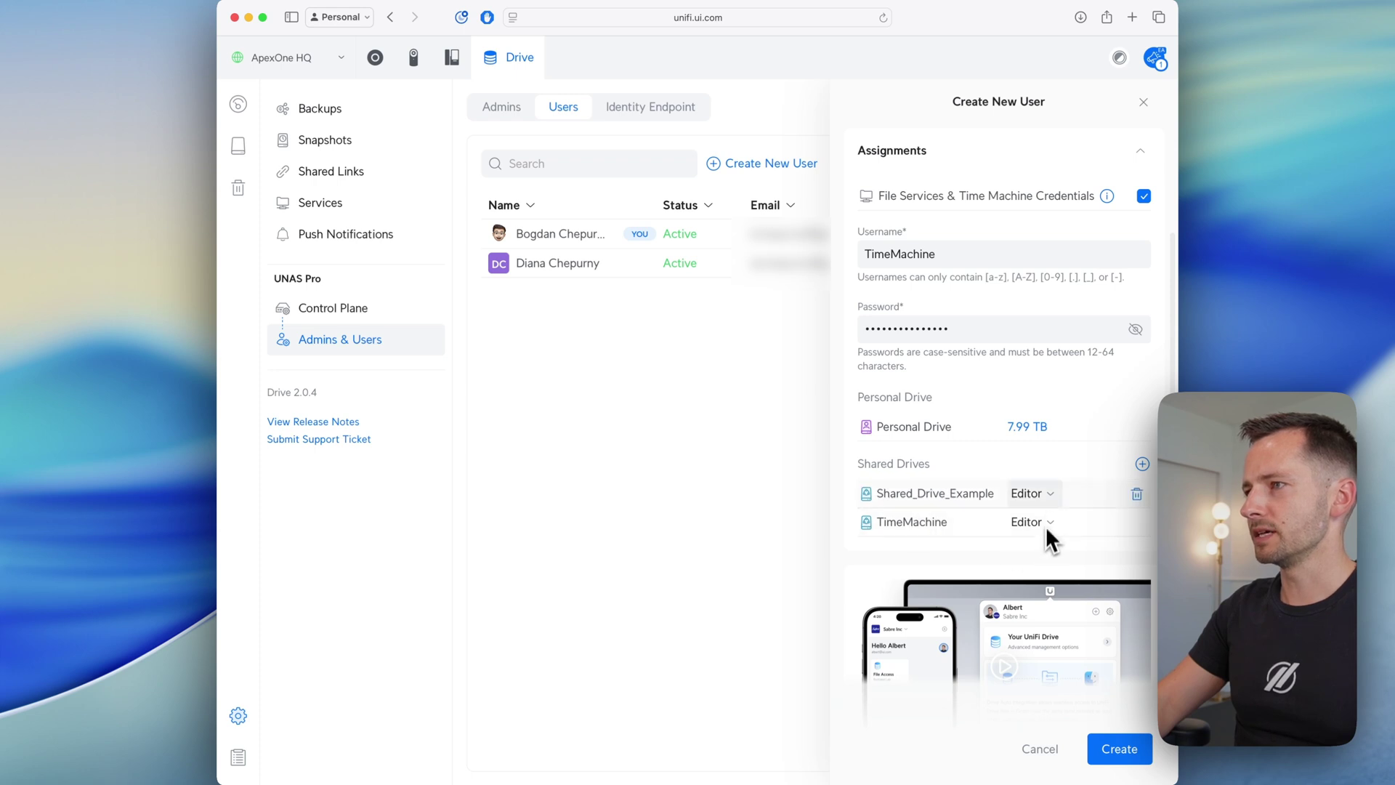
pyautogui.click(1138, 495)
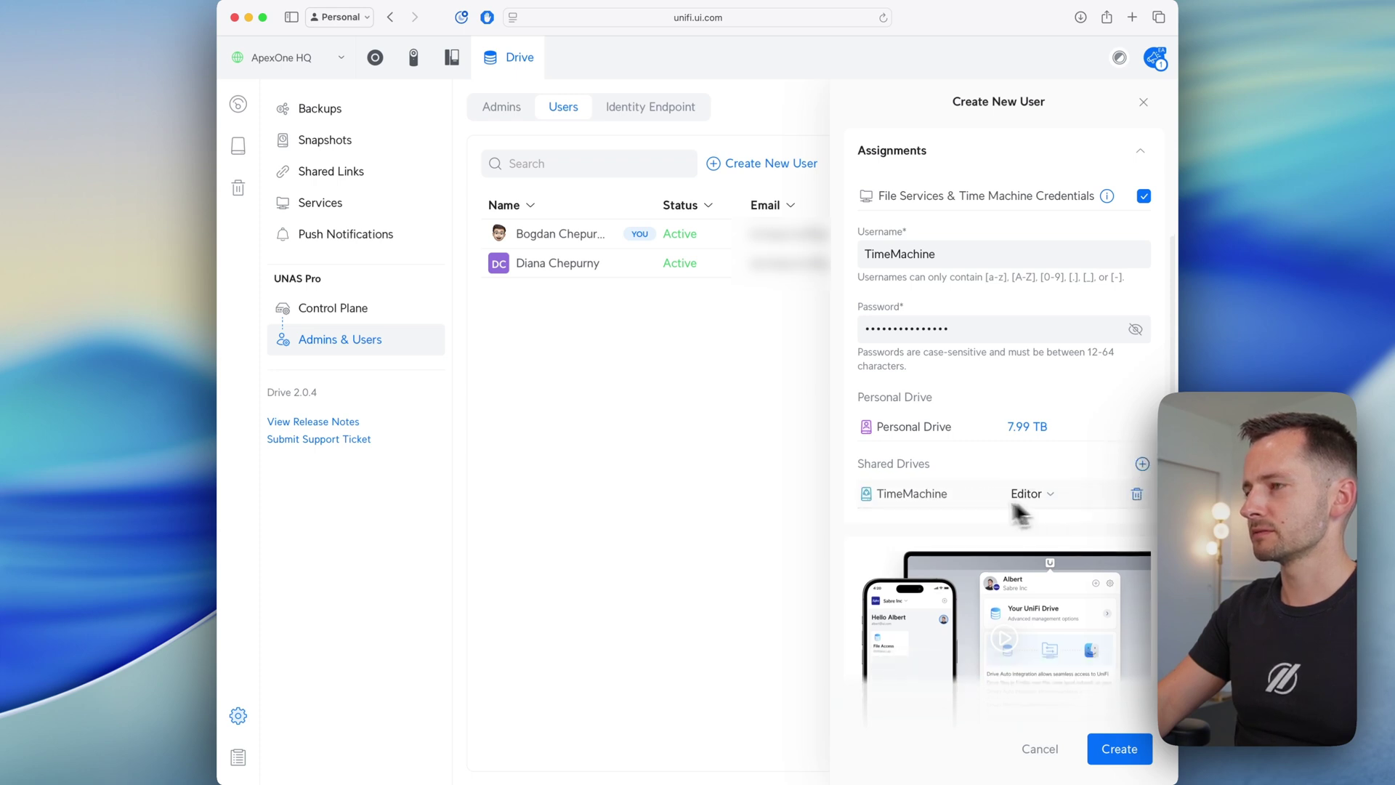
pyautogui.scroll(5, 963, 446)
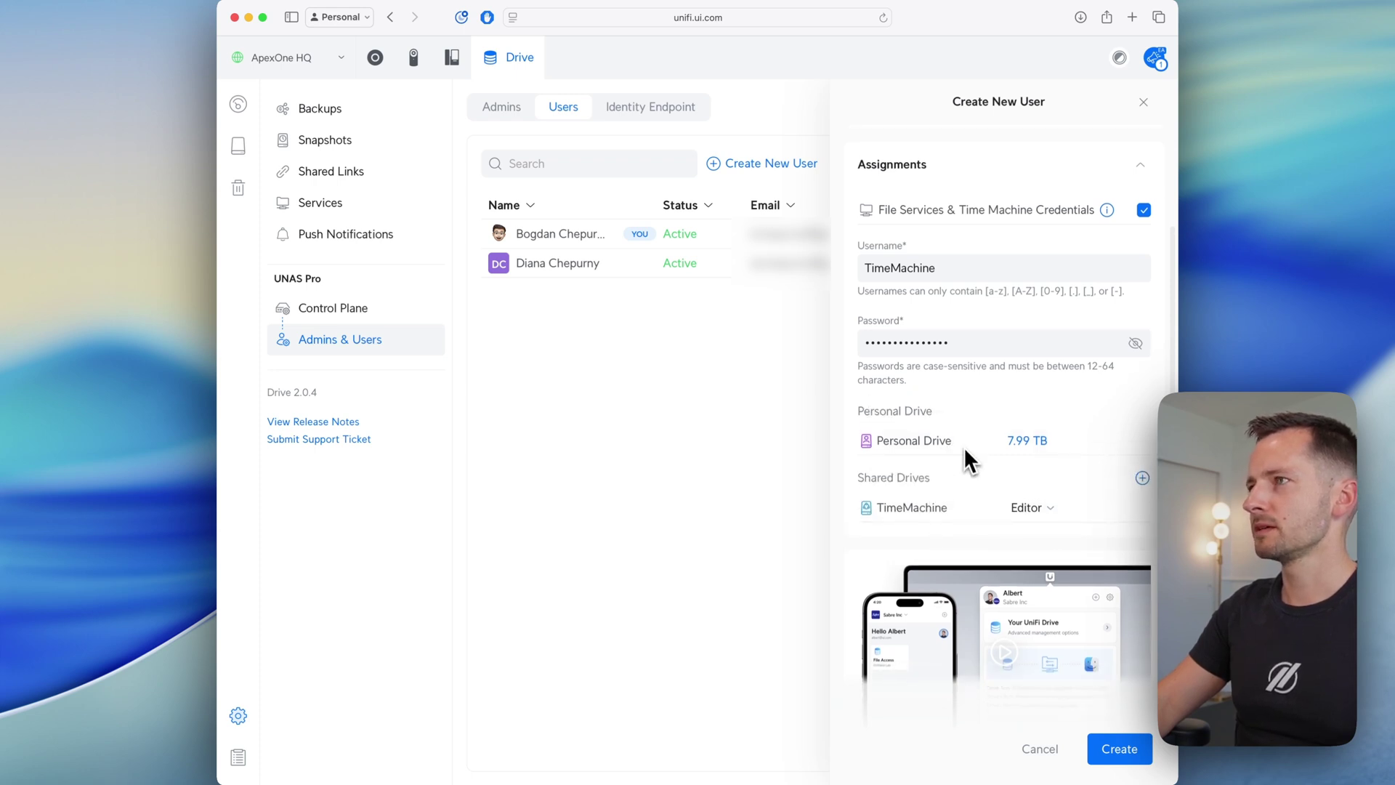
pyautogui.scroll(-10, 1021, 581)
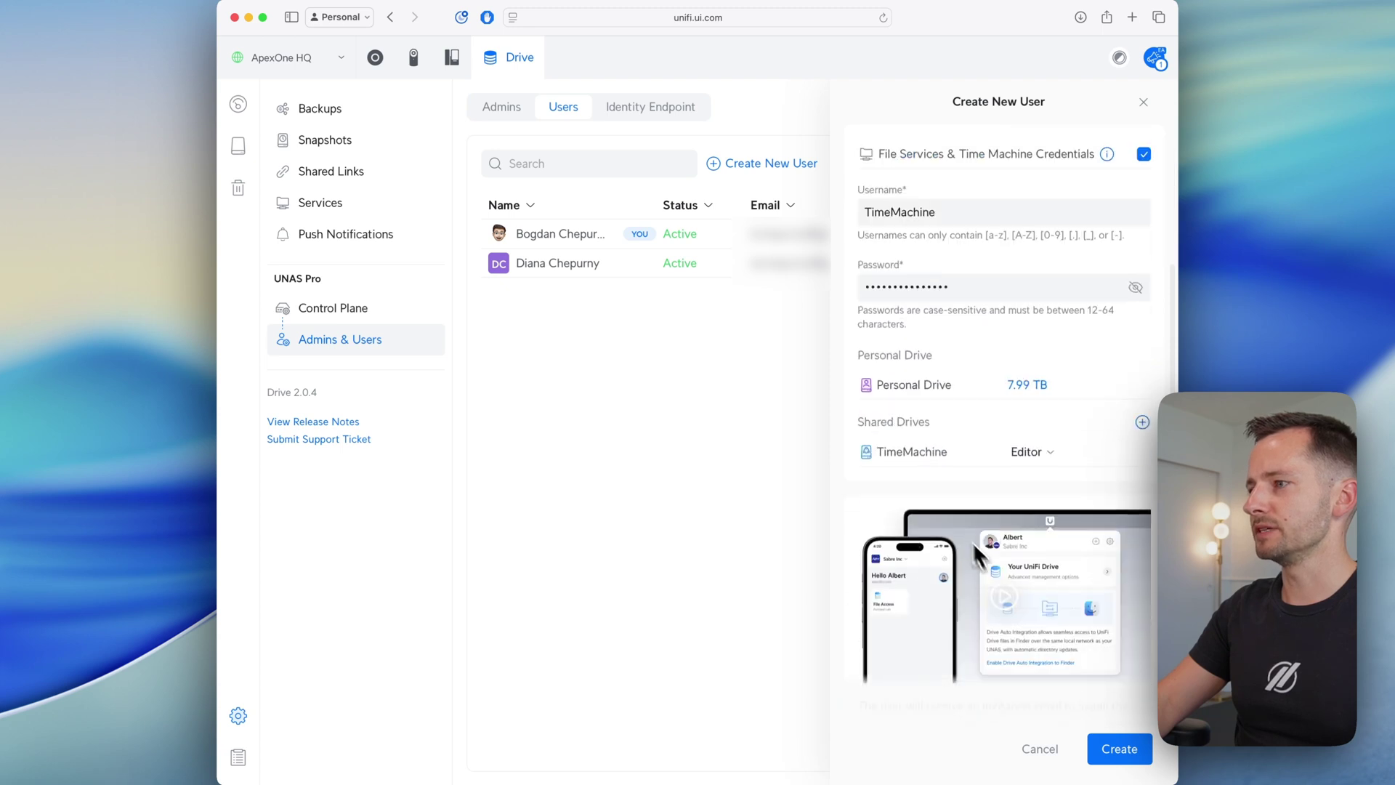
pyautogui.click(1119, 749)
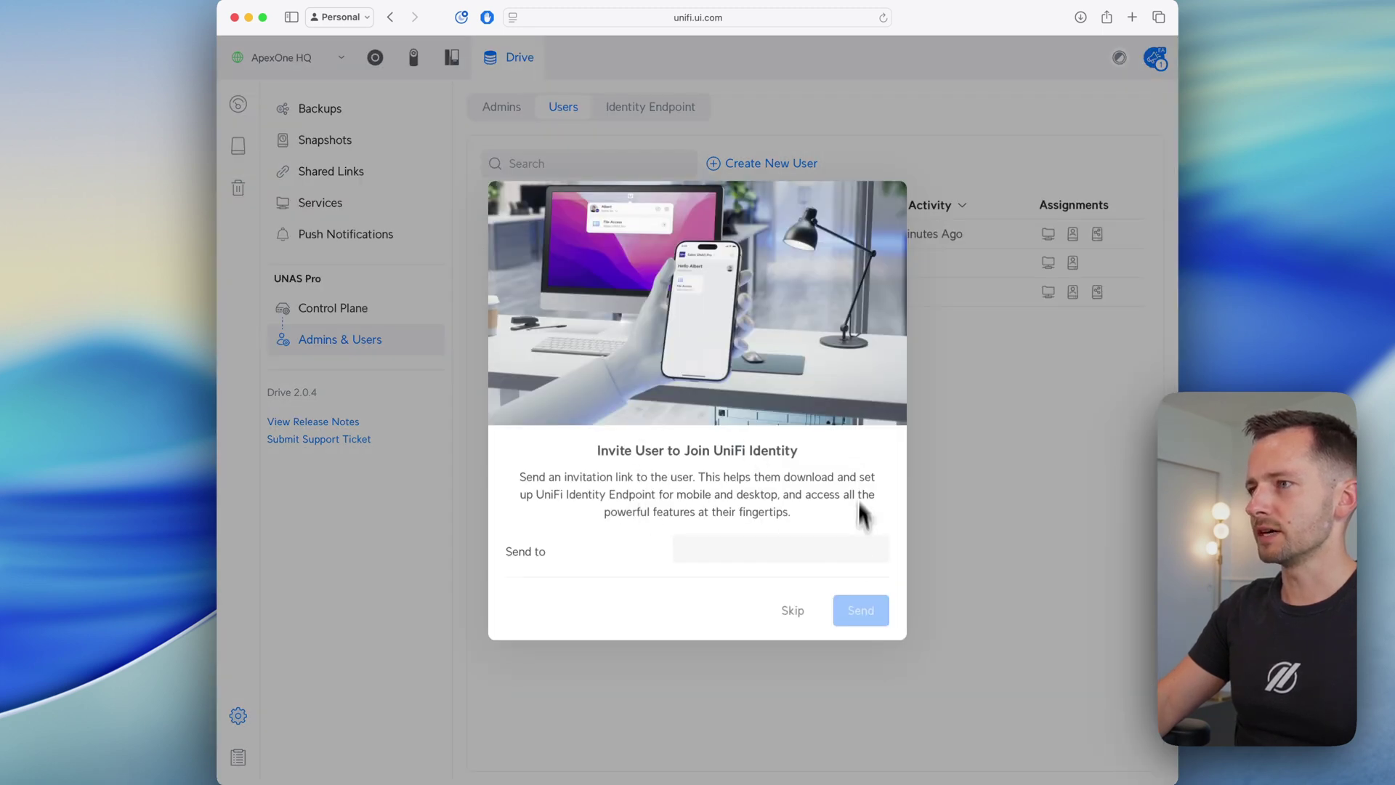
pyautogui.click(793, 611)
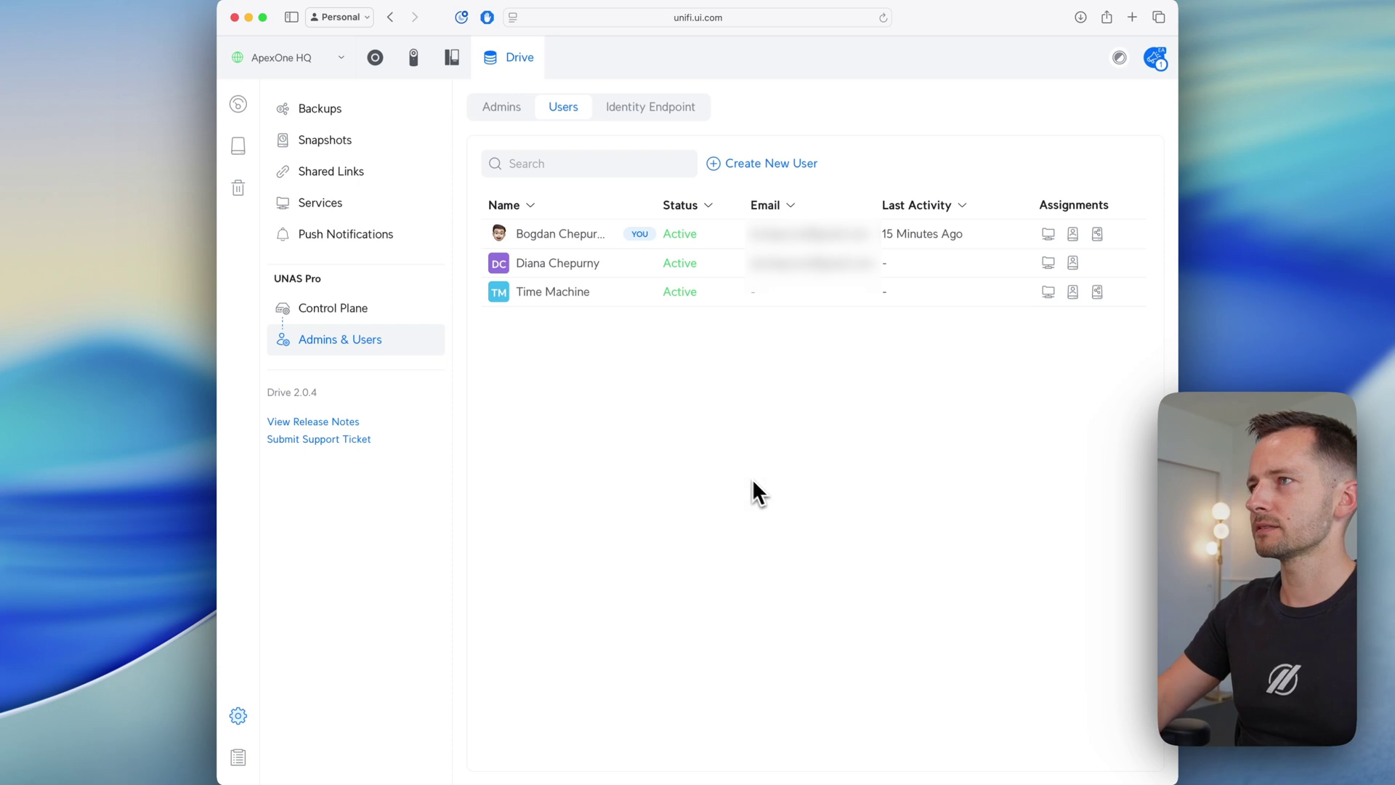
pyautogui.click(576, 297)
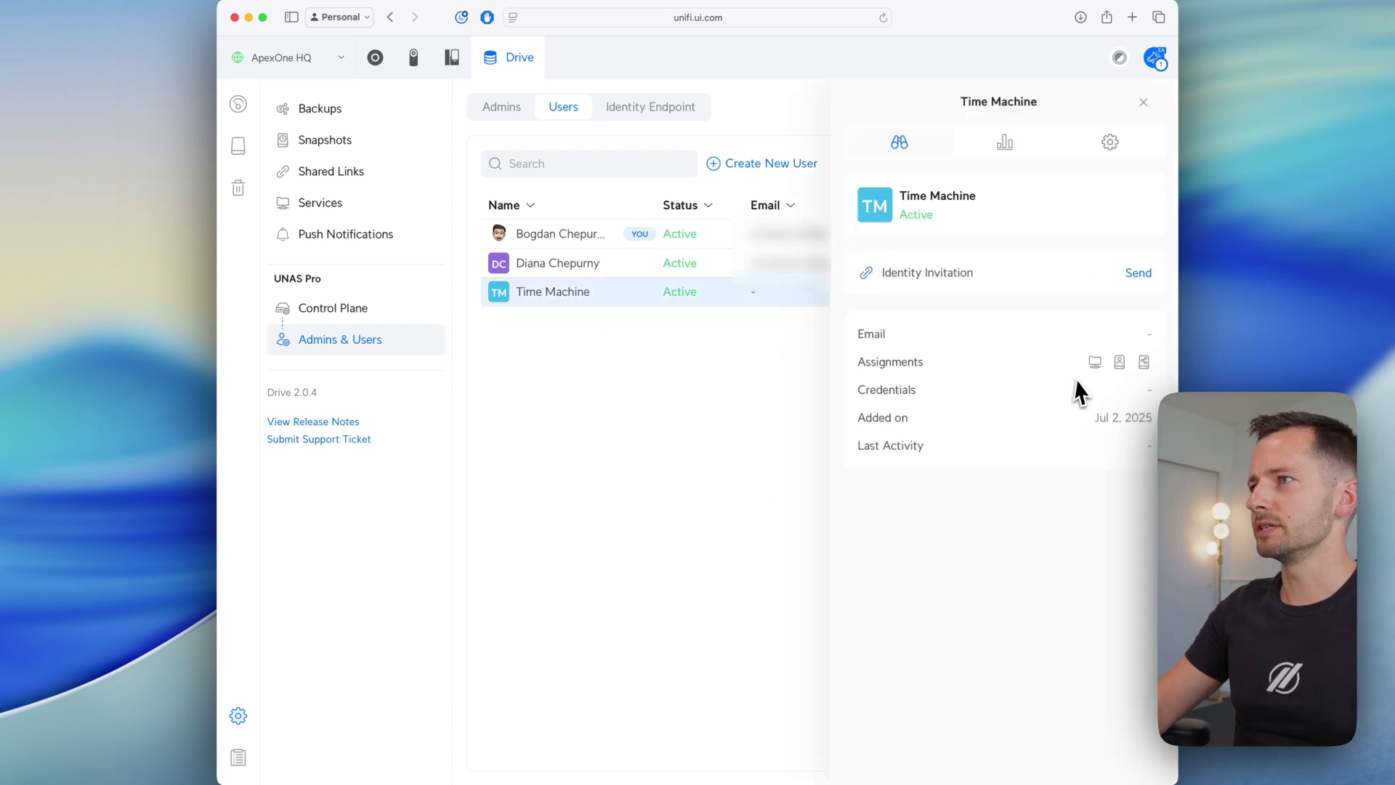
pyautogui.click(1110, 143)
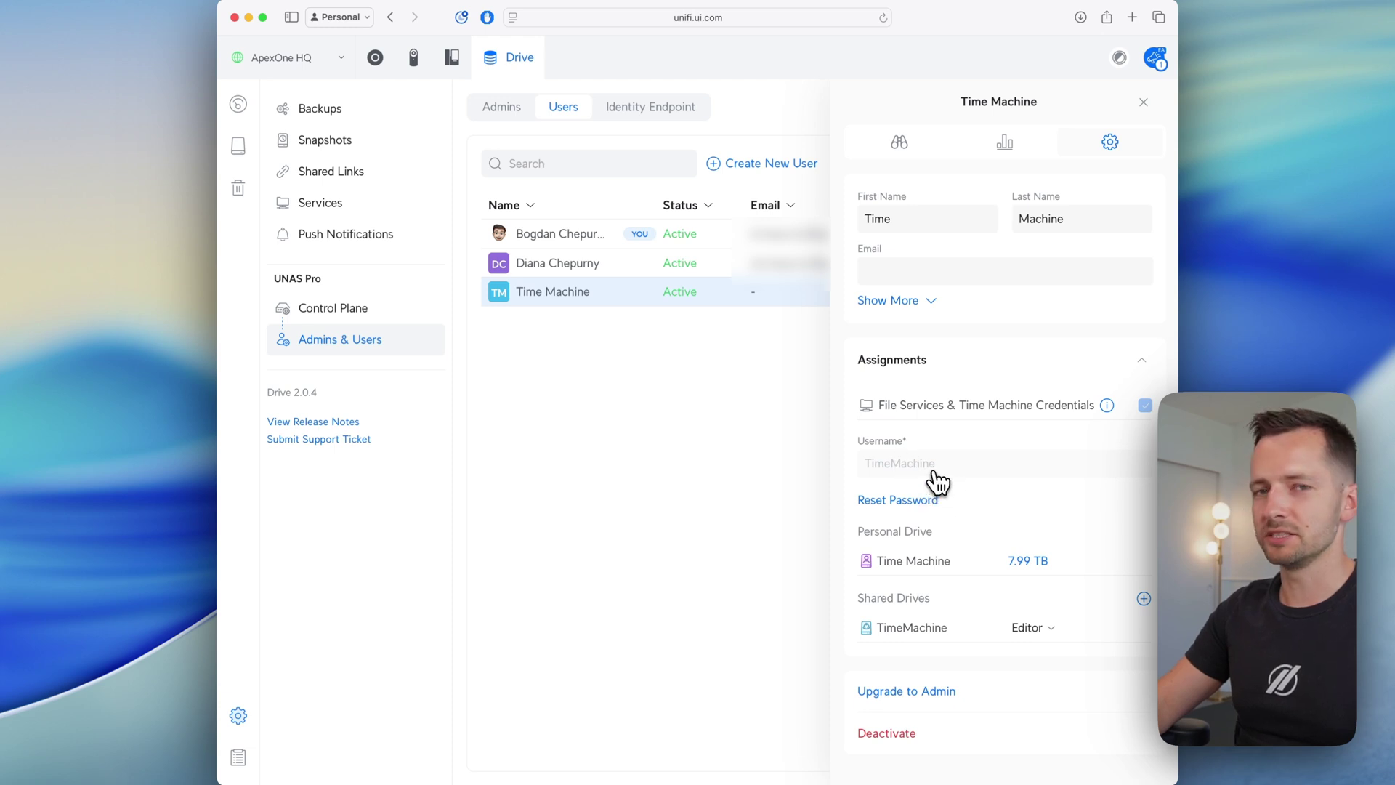
pyautogui.click(928, 502)
pyautogui.click(918, 521)
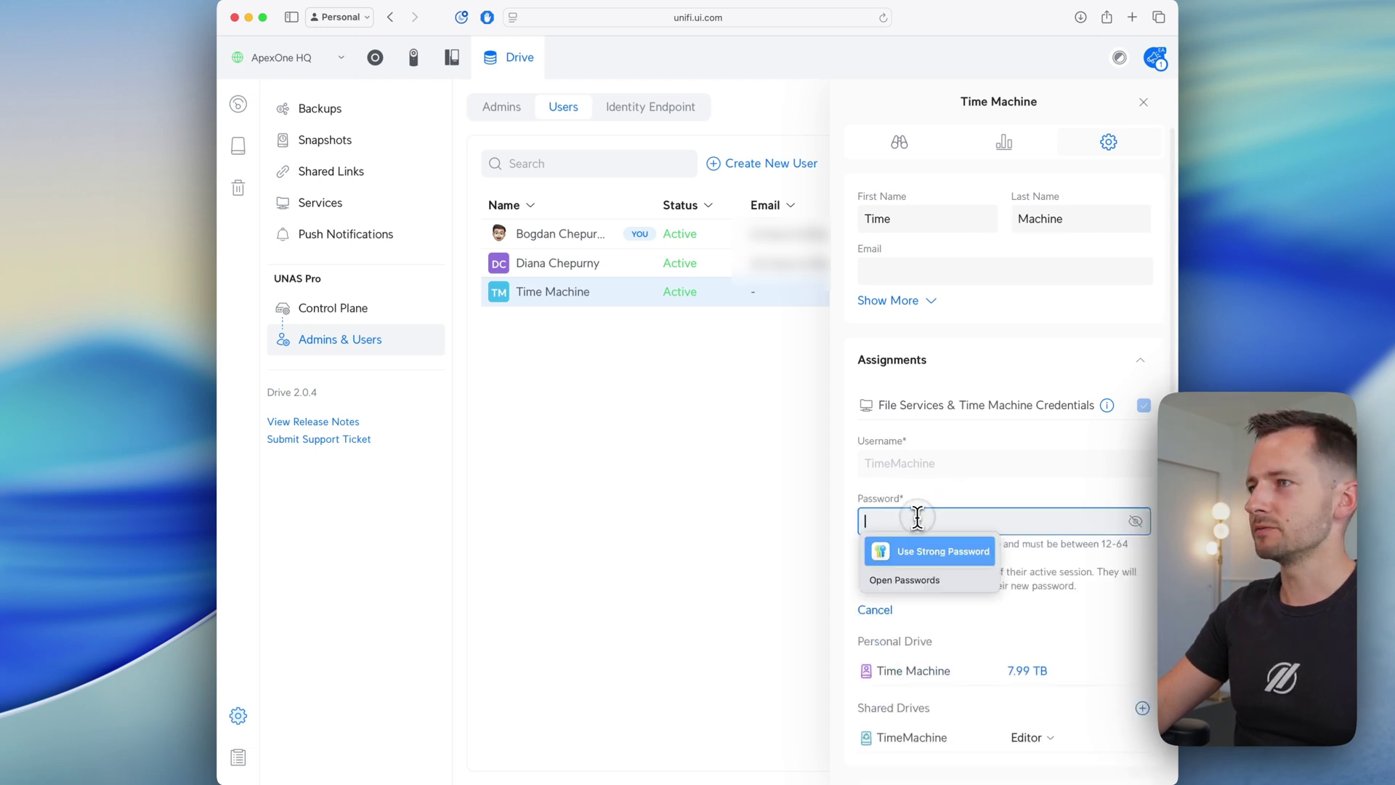
pyautogui.click(926, 481)
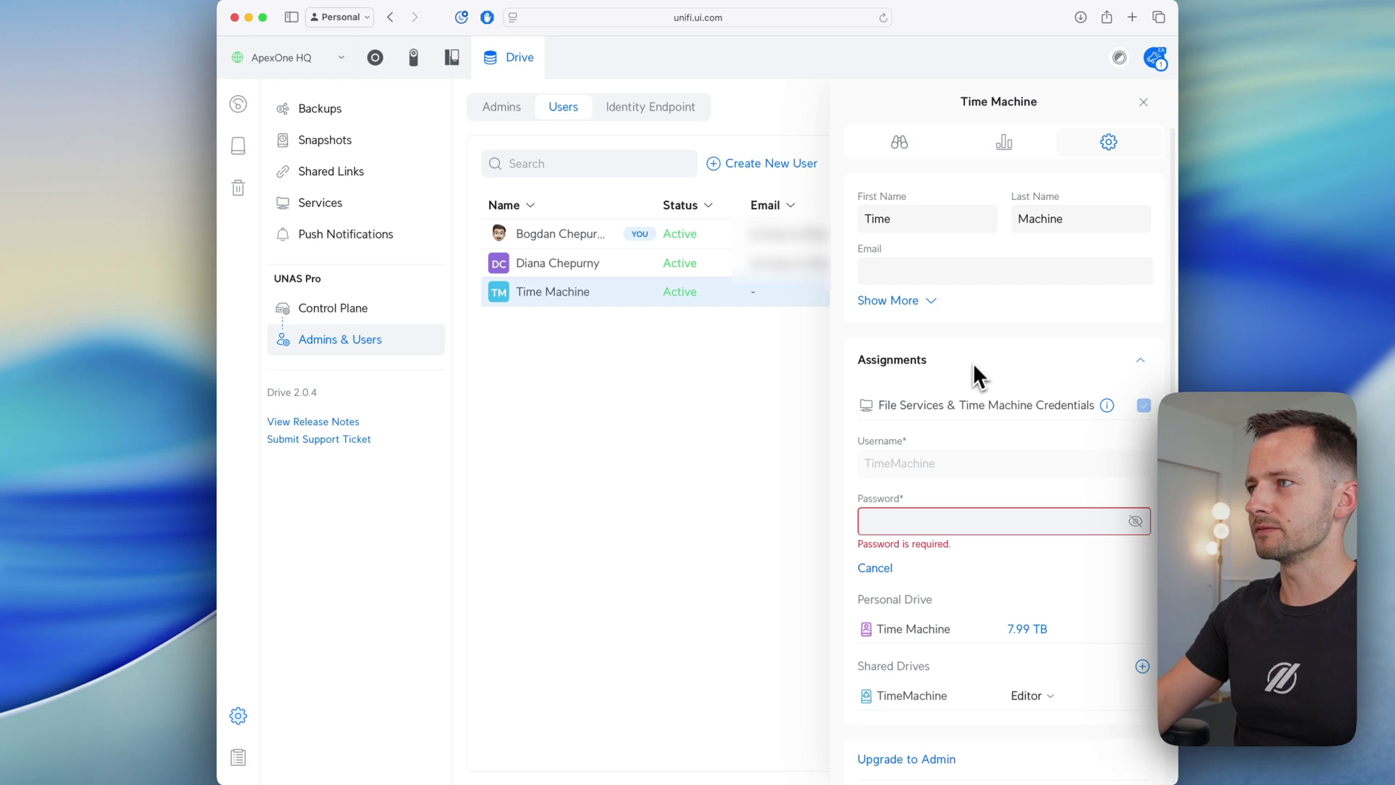
pyautogui.scroll(-2, 963, 517)
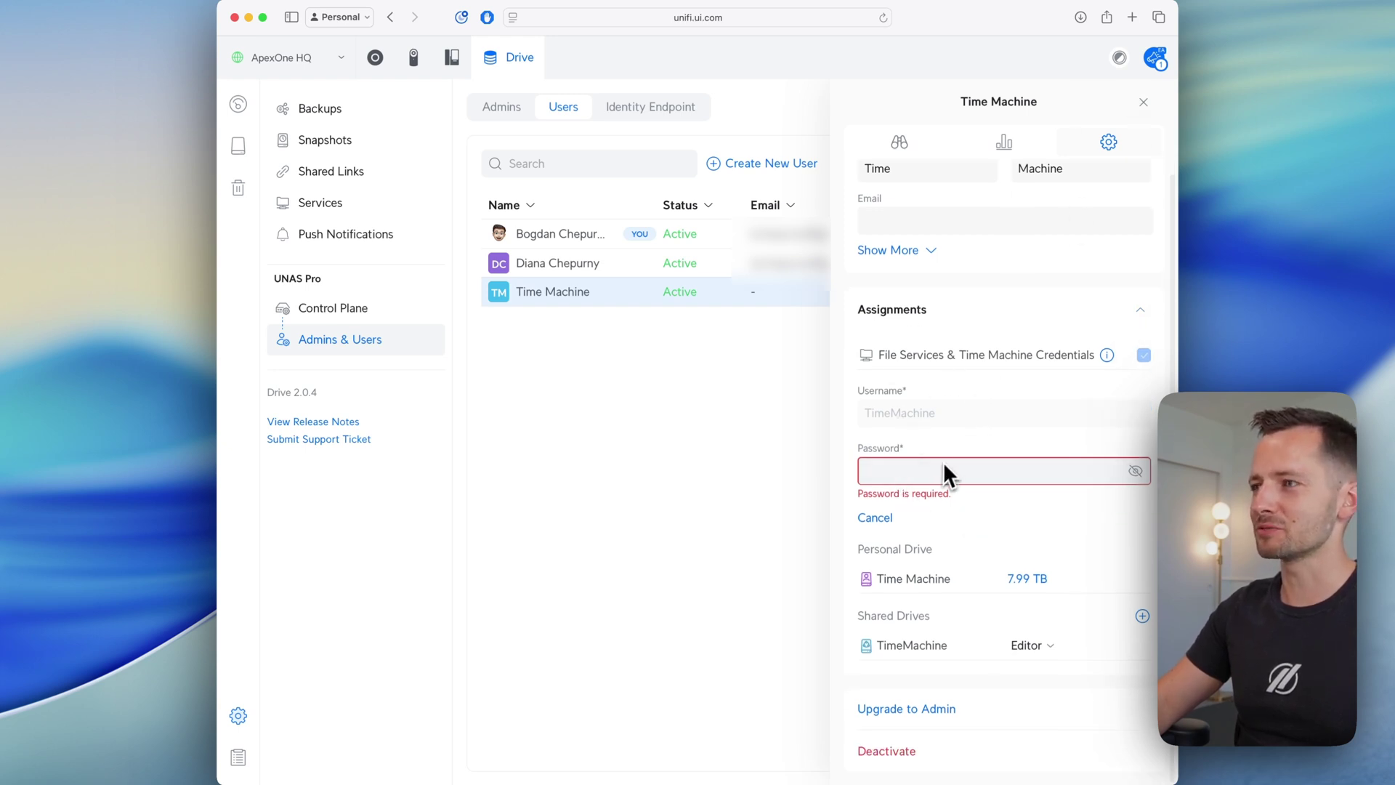
pyautogui.press('Escape')
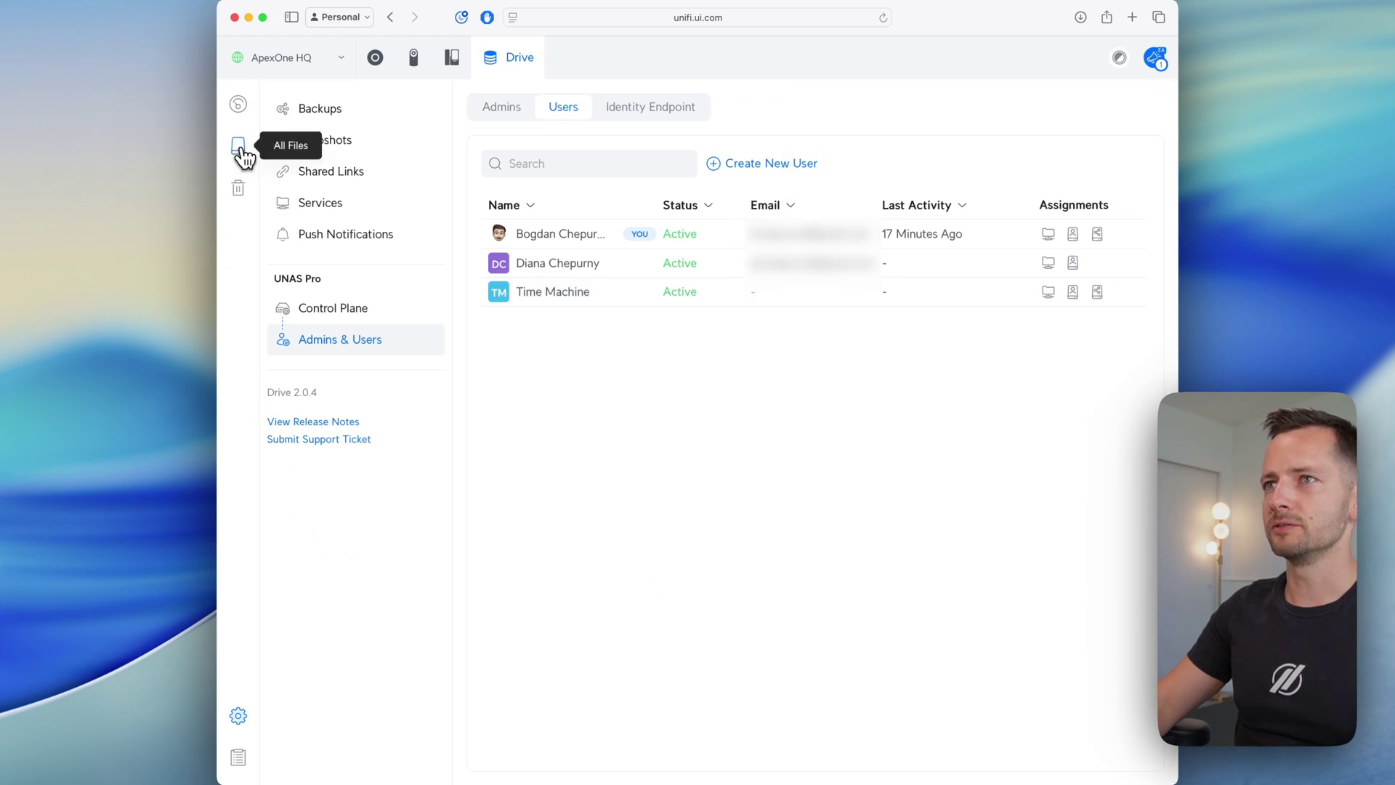
pyautogui.click(242, 151)
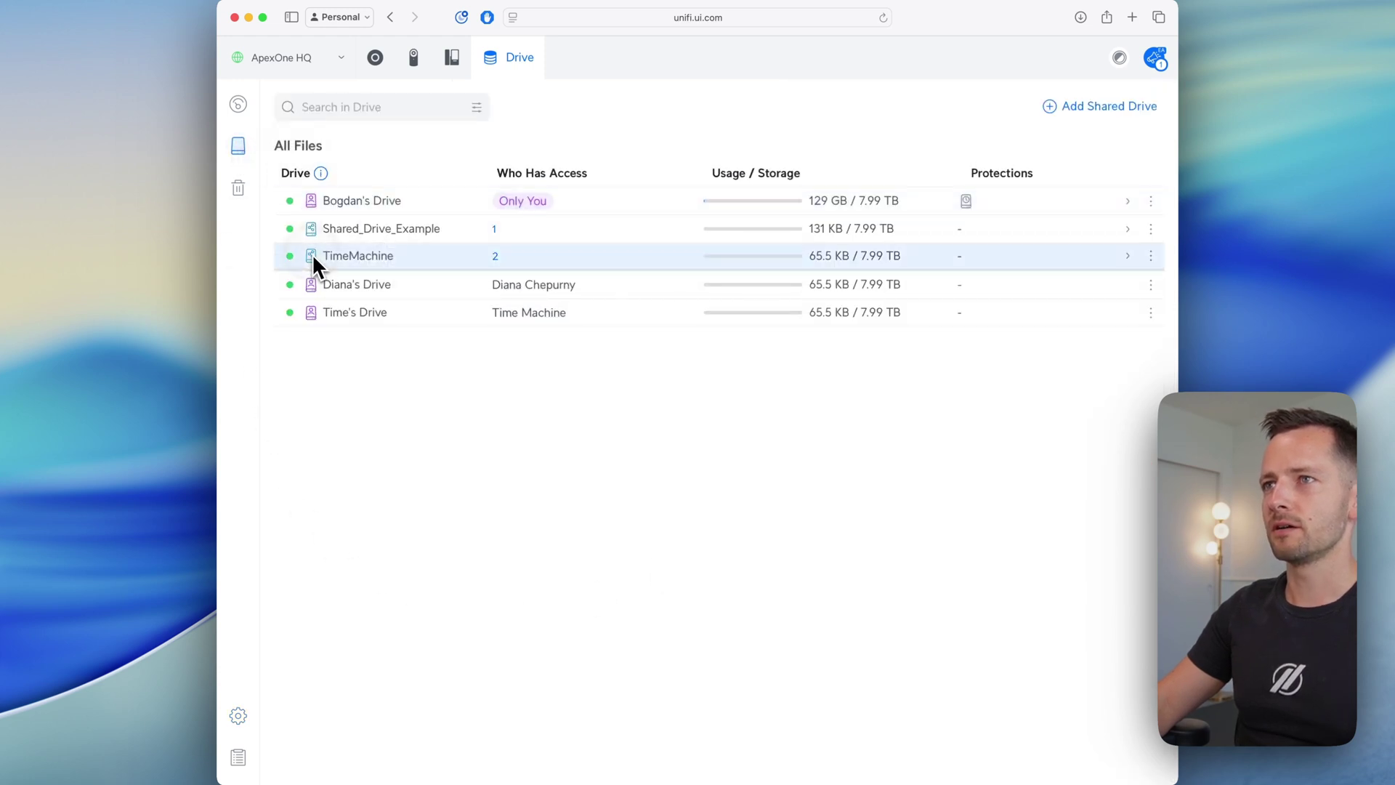
# Open the Settings tab of the TimeMachine drive's panel.
pyautogui.click(1140, 259)
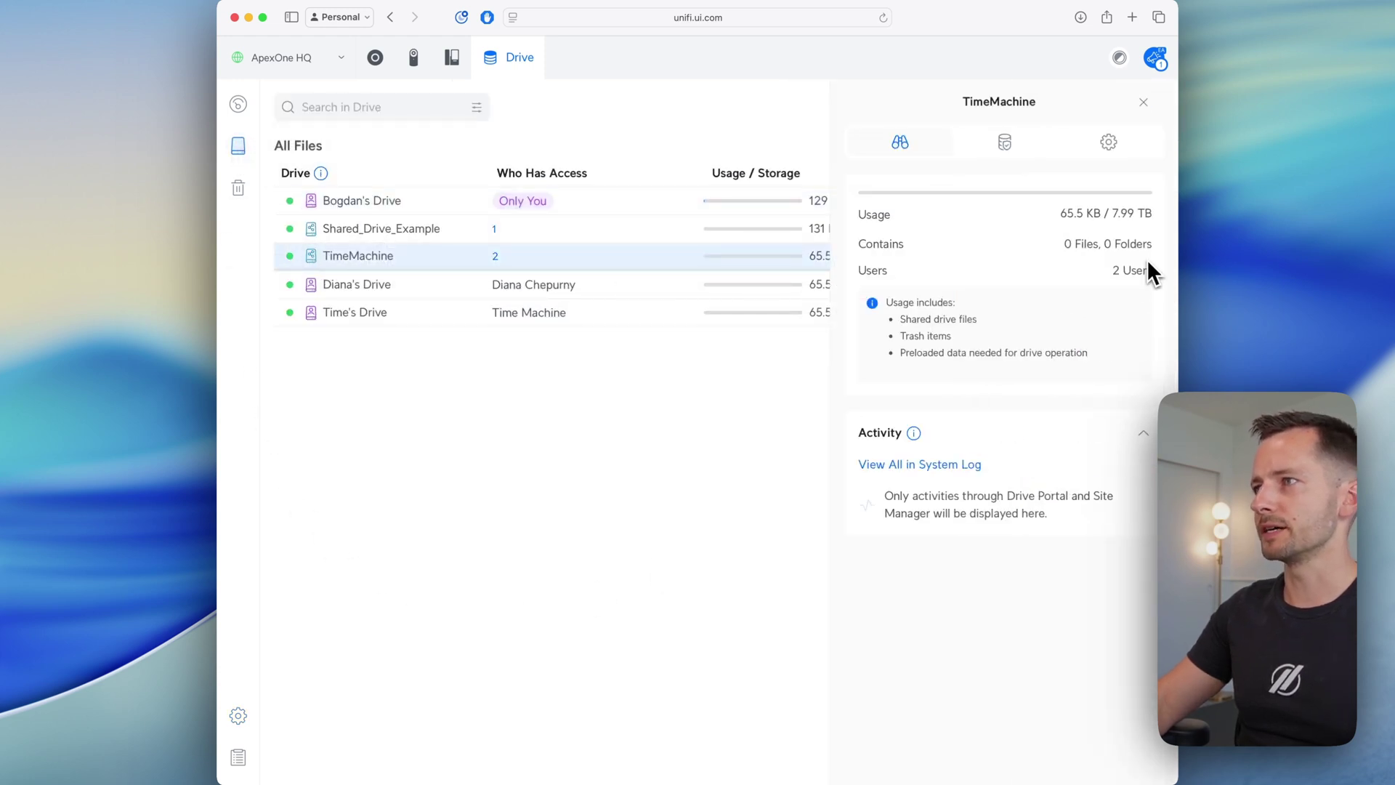
pyautogui.click(1110, 143)
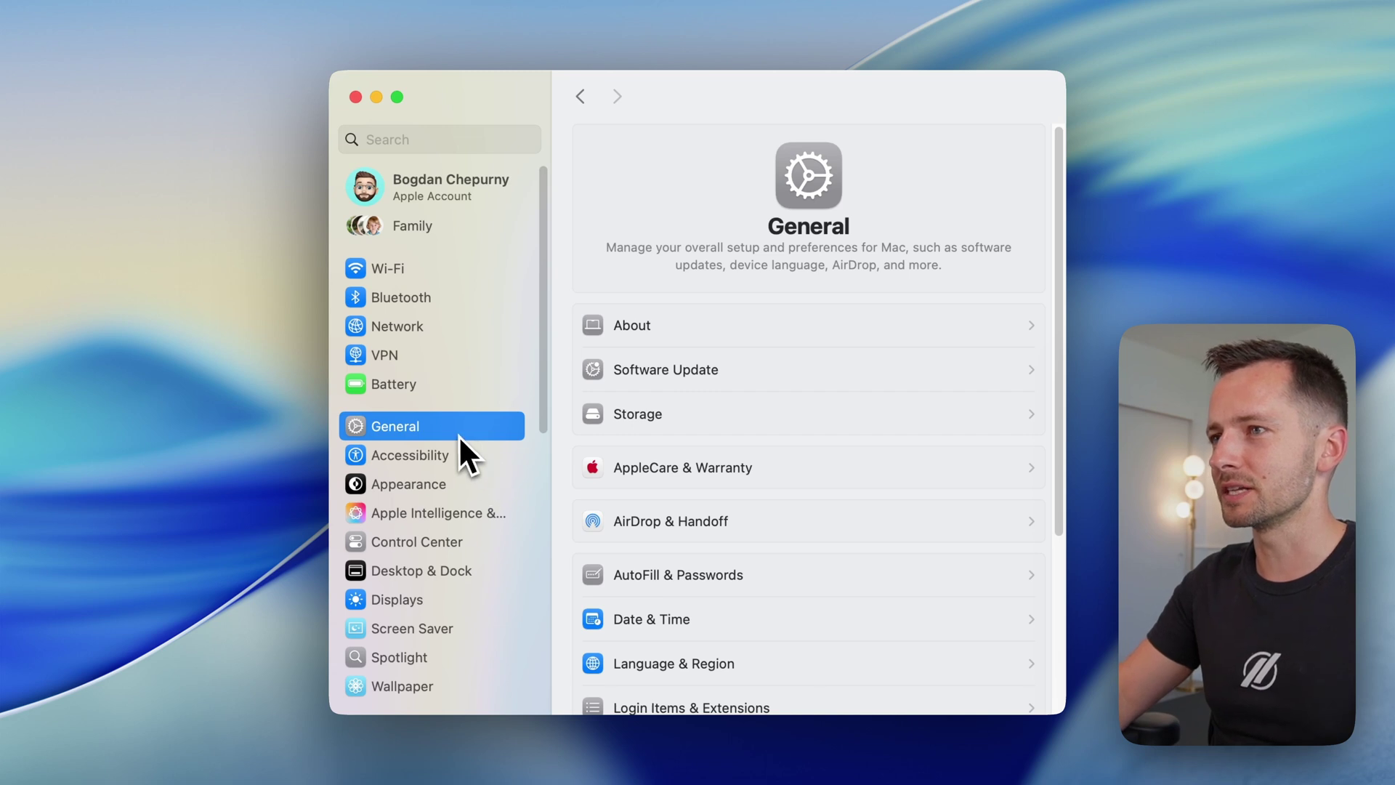
# In Time Machine settings, choose TimeMachine on UNAS-Pro.local as the new backup disk.
pyautogui.scroll(-5, 712, 523)
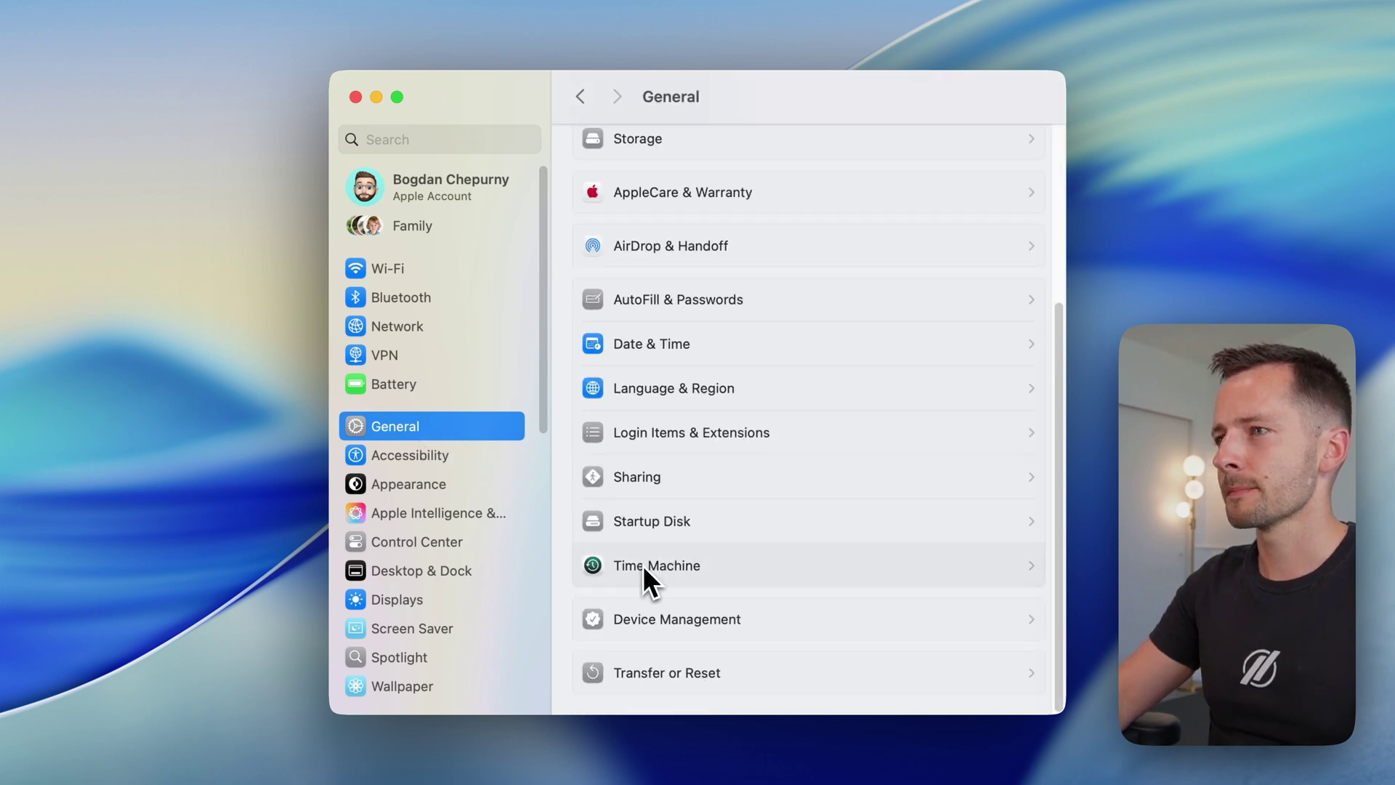
pyautogui.click(645, 567)
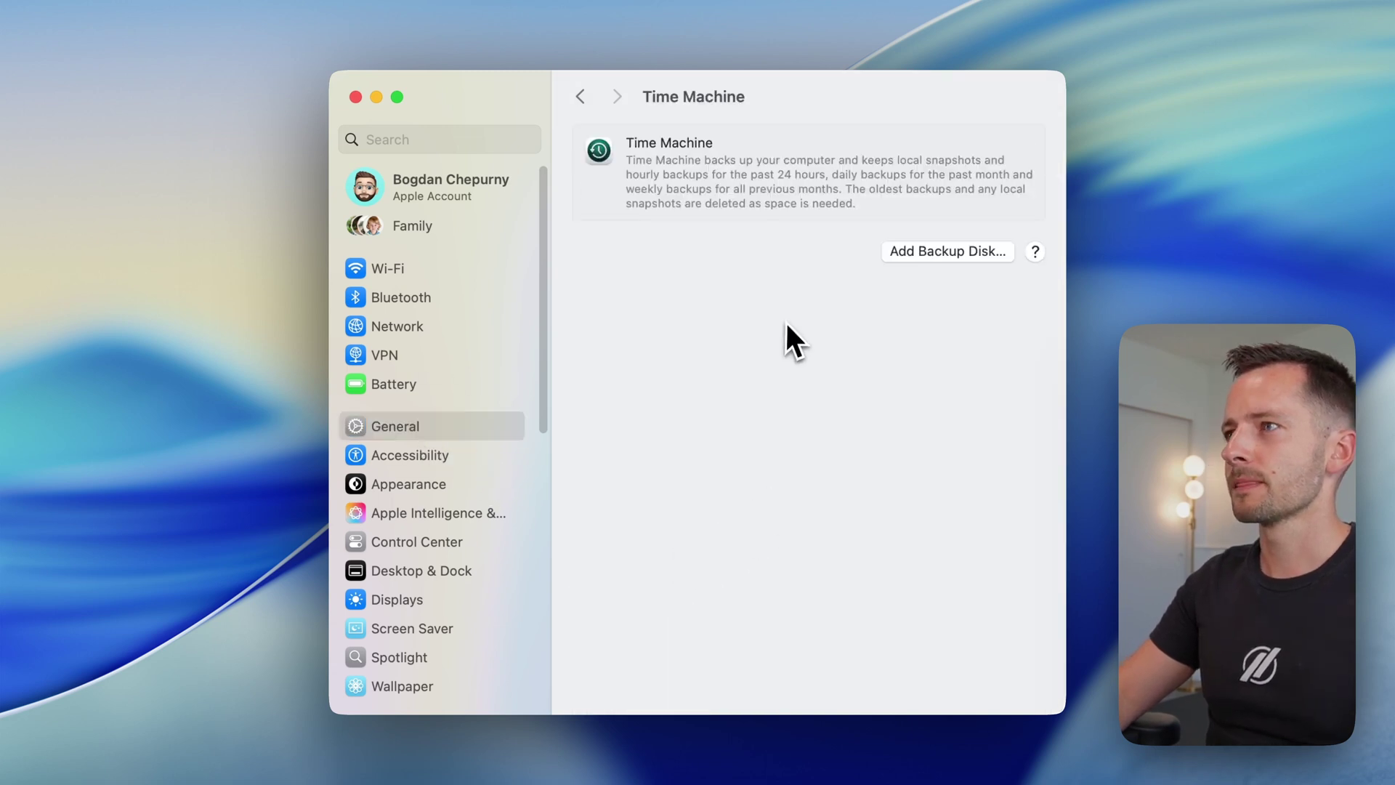
pyautogui.click(938, 255)
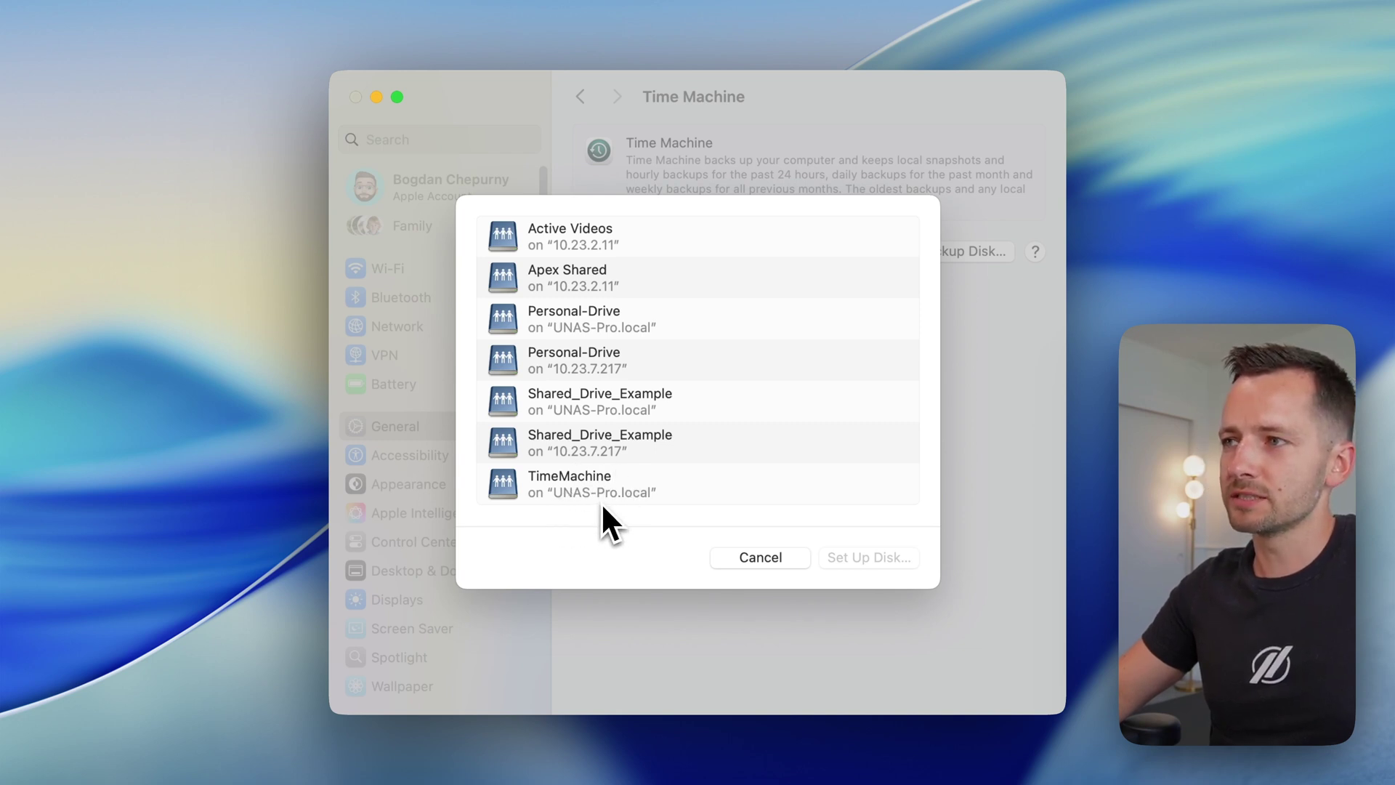
pyautogui.click(651, 483)
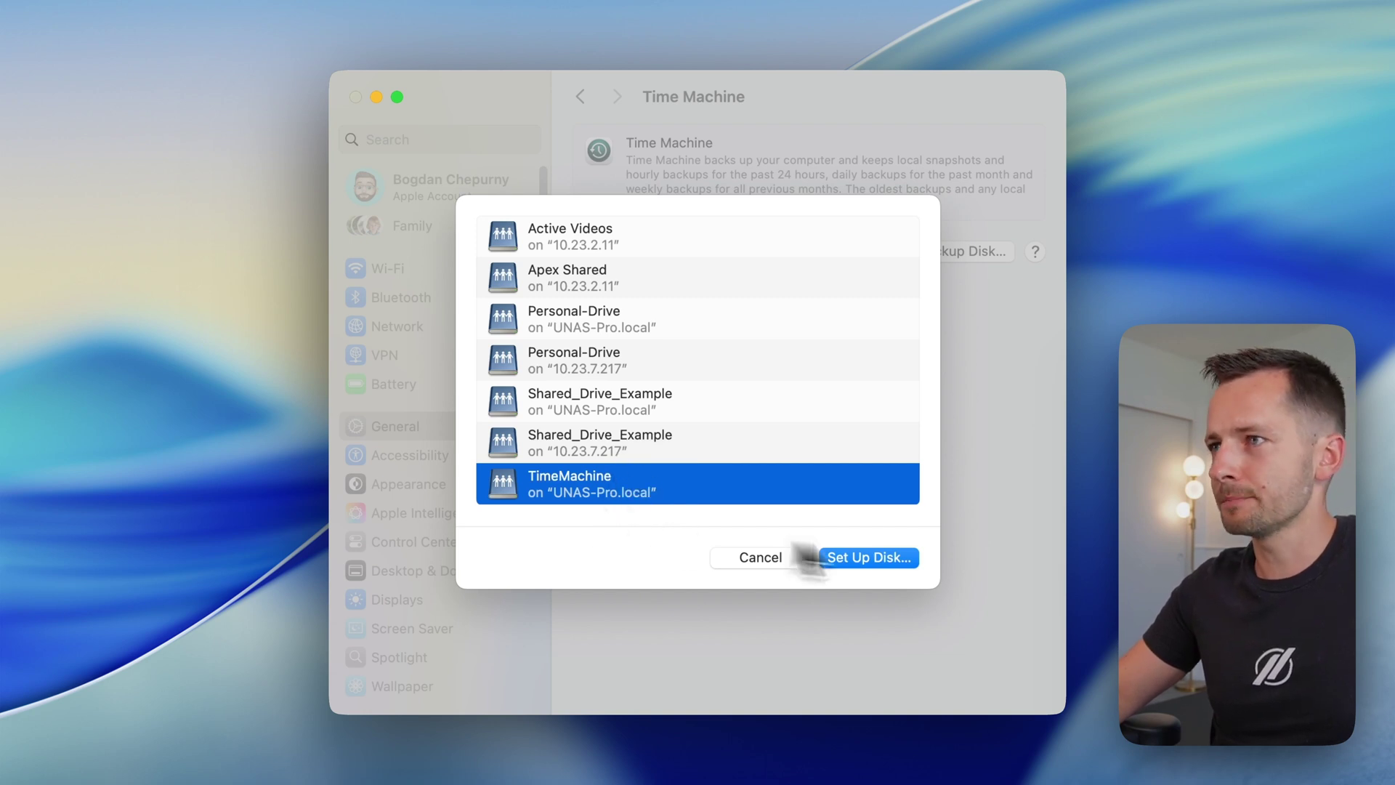
pyautogui.click(876, 561)
# Connect to UNAS-Pro as registered user 'TimeMachine' with that account's password.
pyautogui.doubleClick(552, 174)
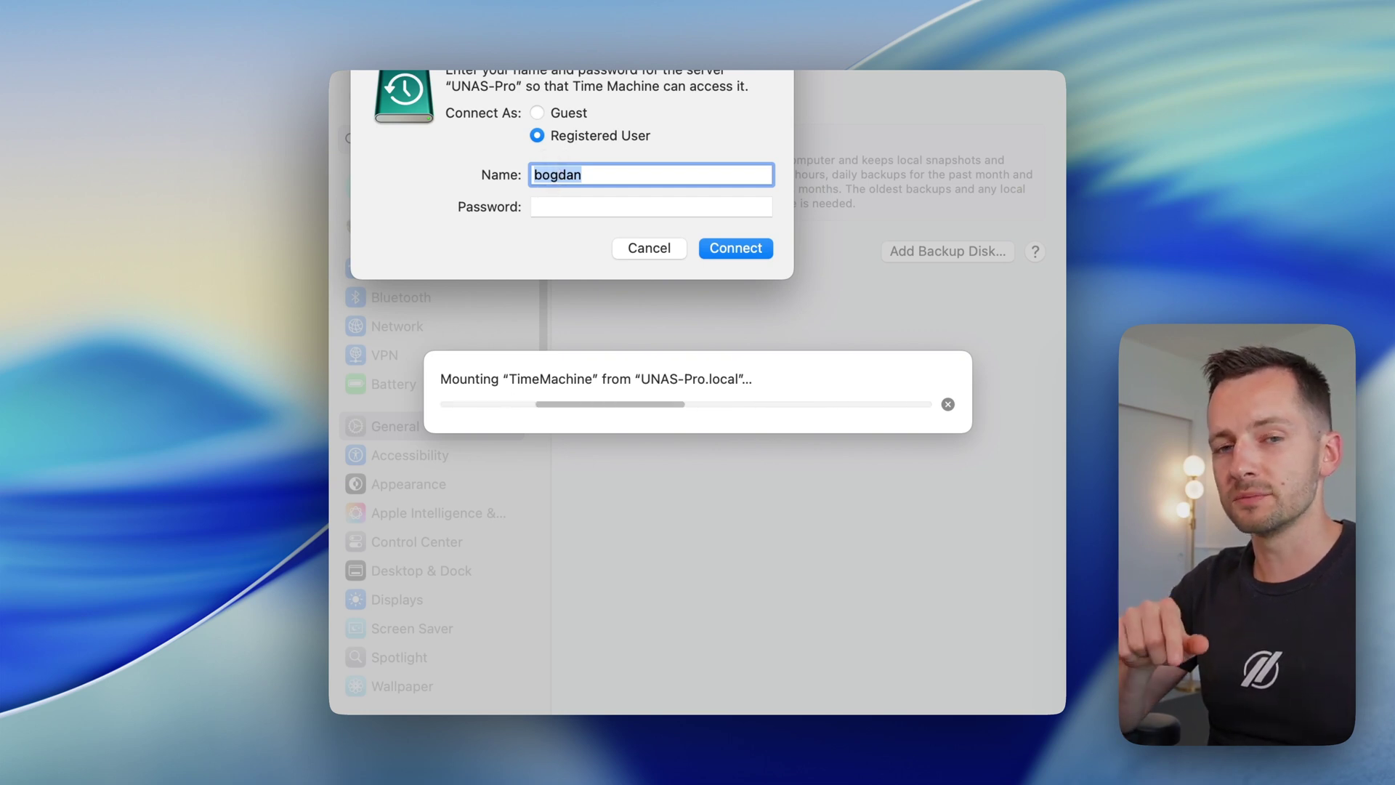
pyautogui.write('TimeMachine')
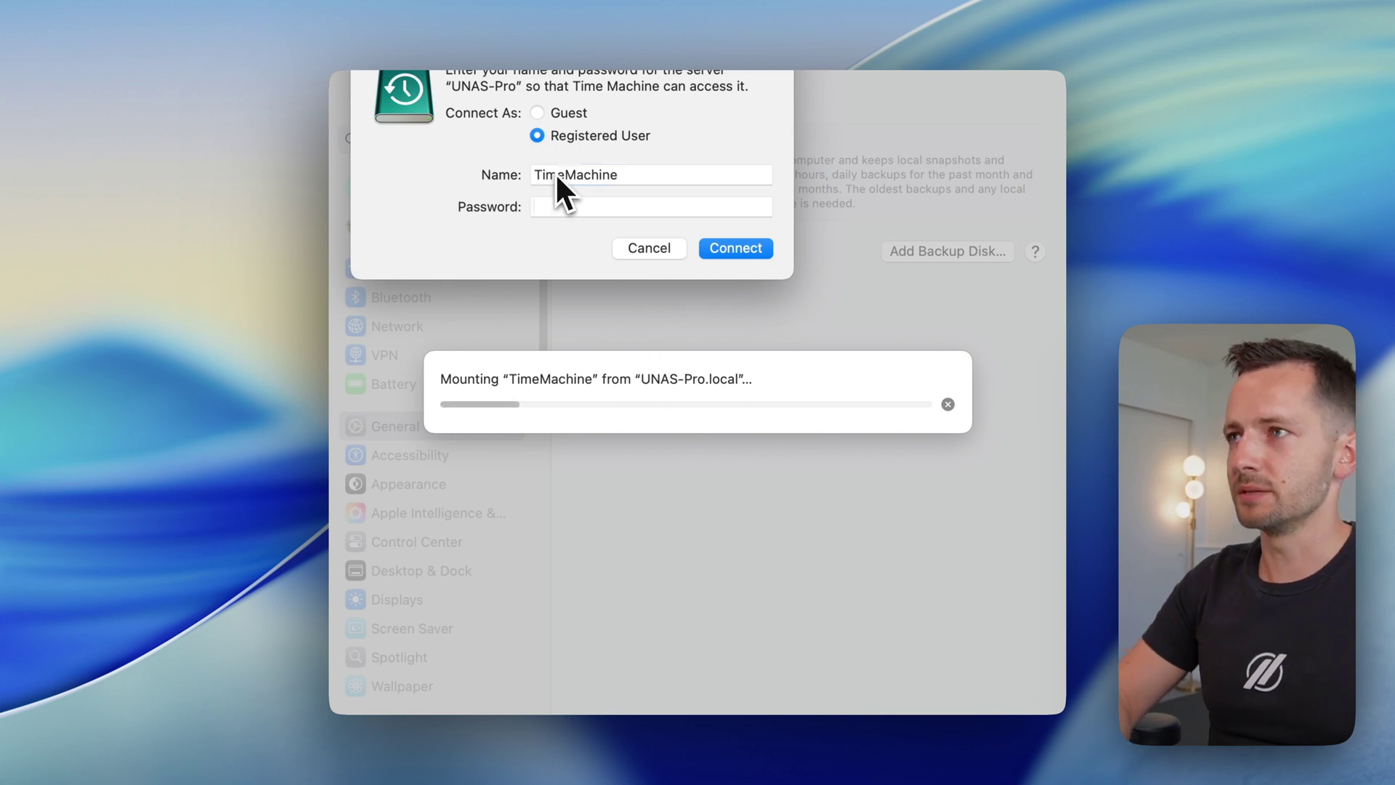
pyautogui.press('Tab')
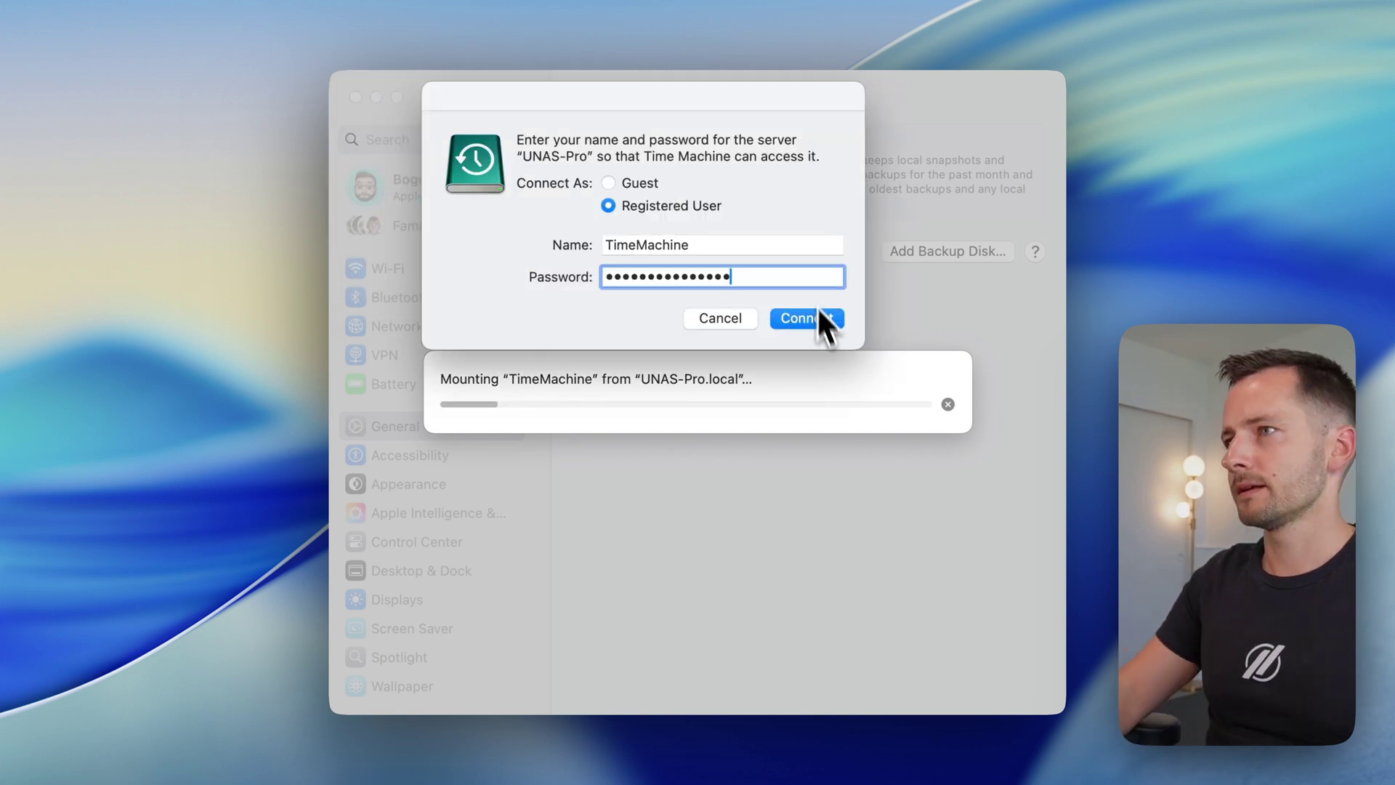
pyautogui.click(819, 312)
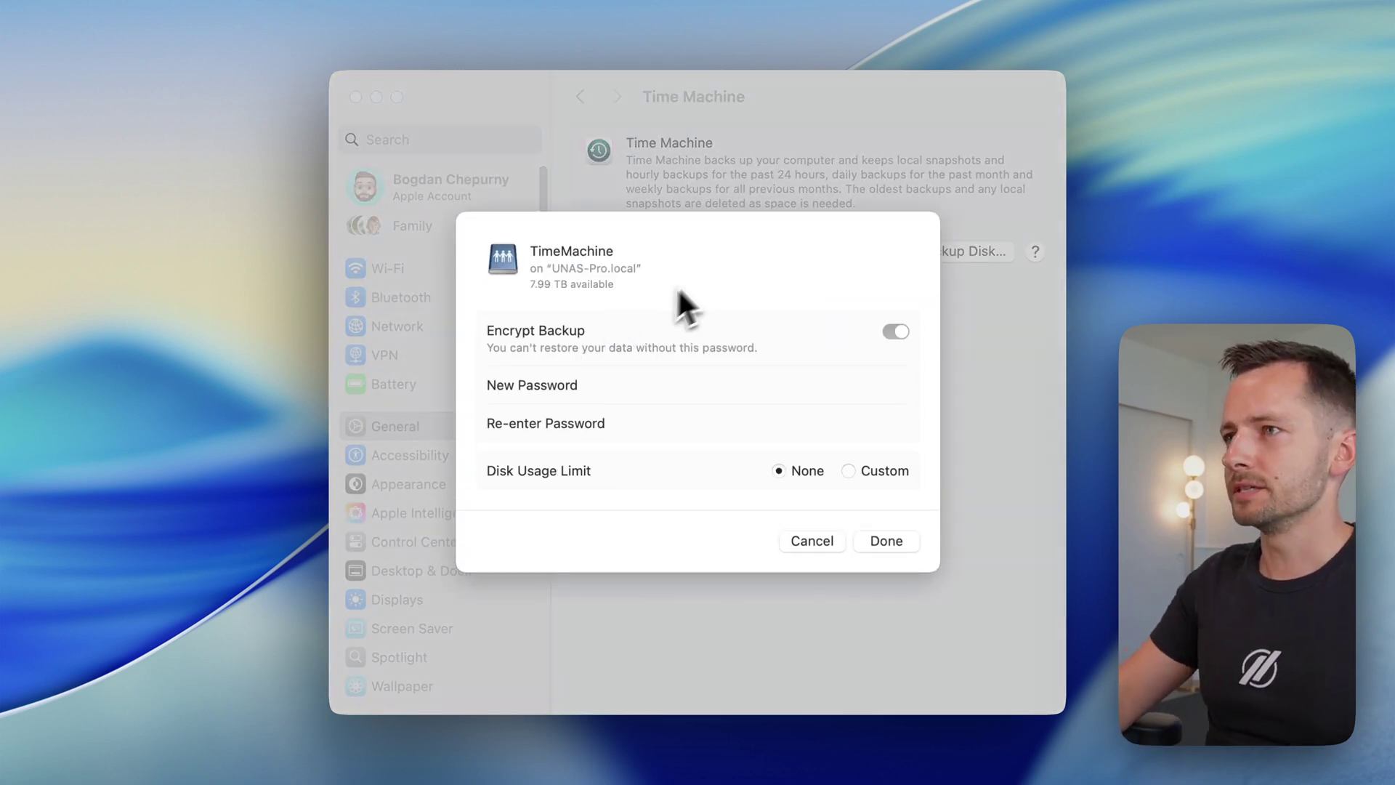
pyautogui.click(705, 274)
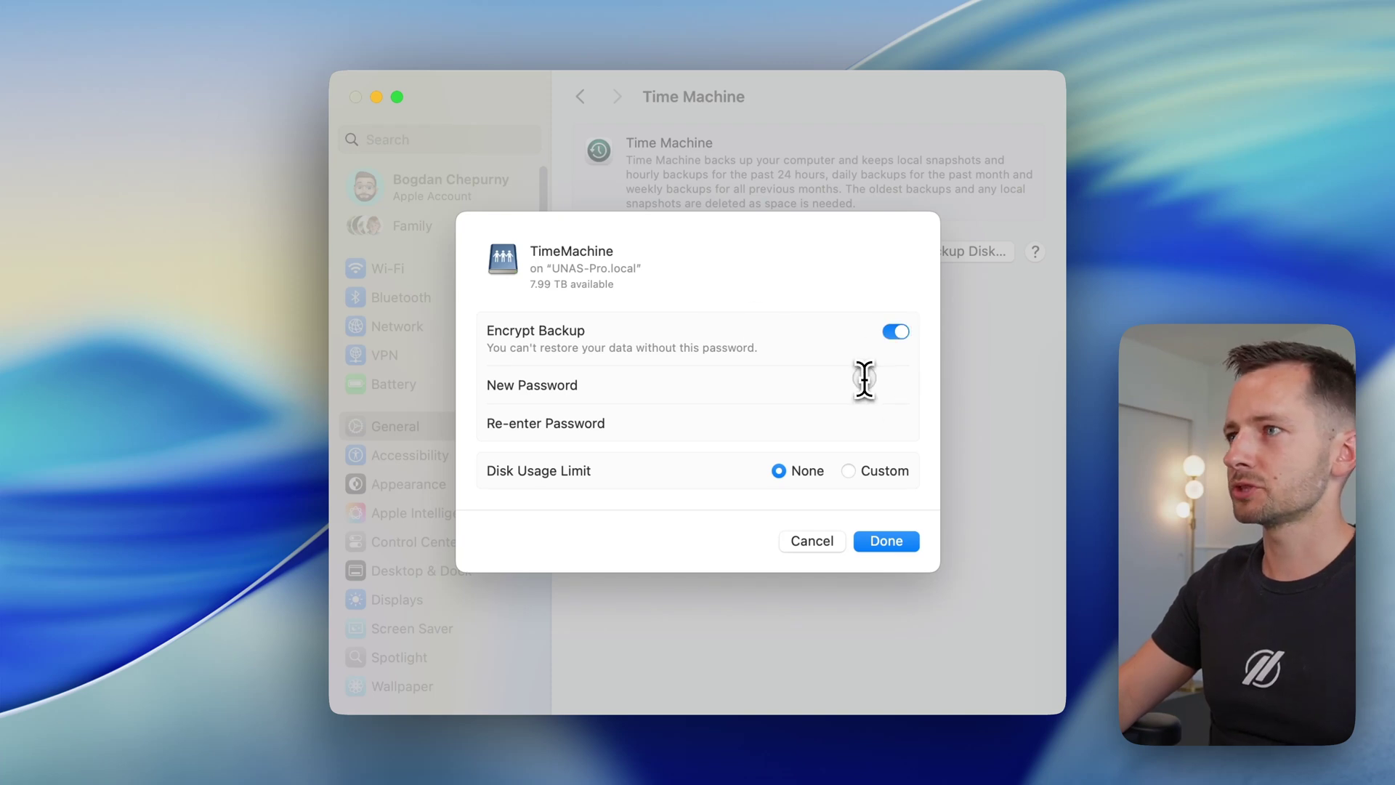
# Set an encryption password and a custom 496 GB disk usage limit, then finish.
pyautogui.click(864, 378)
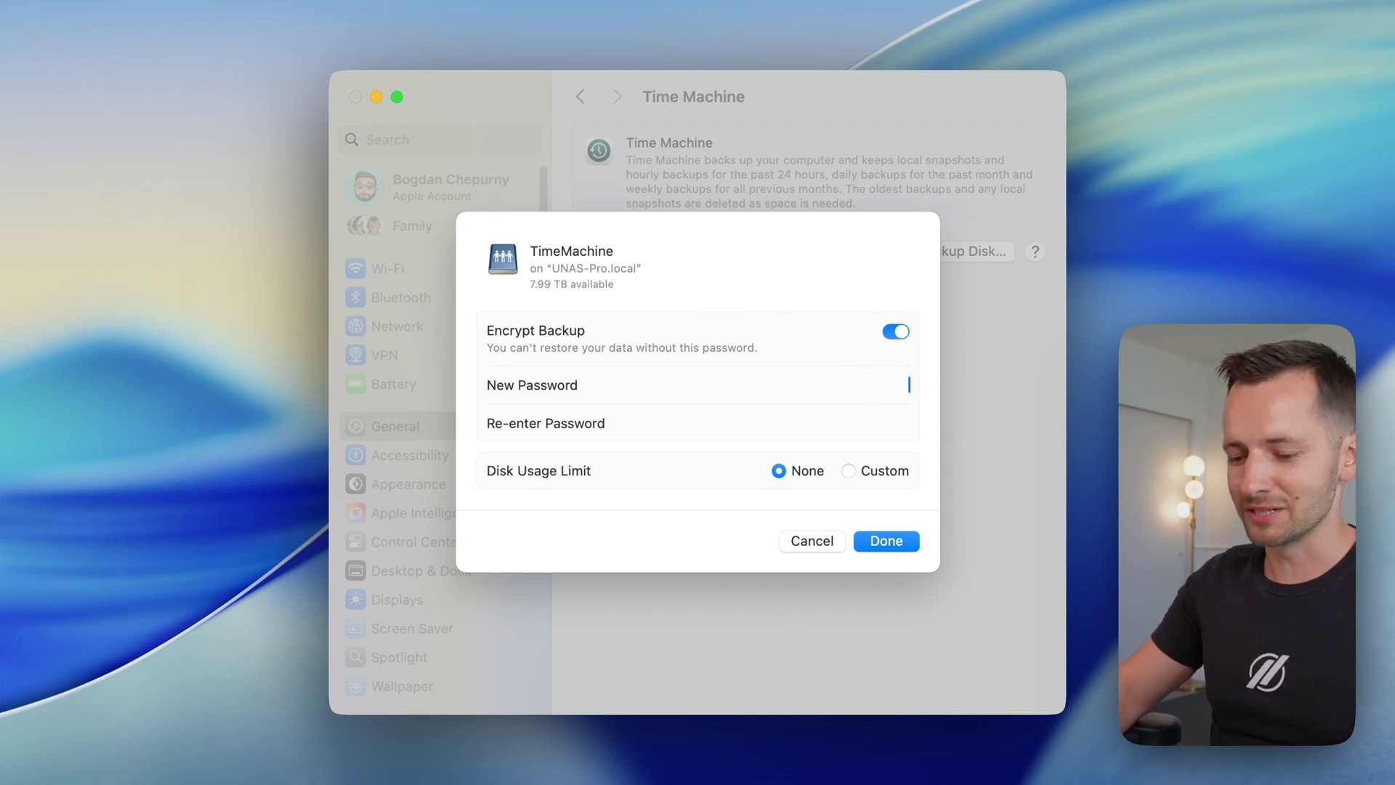
pyautogui.write('••••••')
pyautogui.press('Tab')
pyautogui.write('••••••')
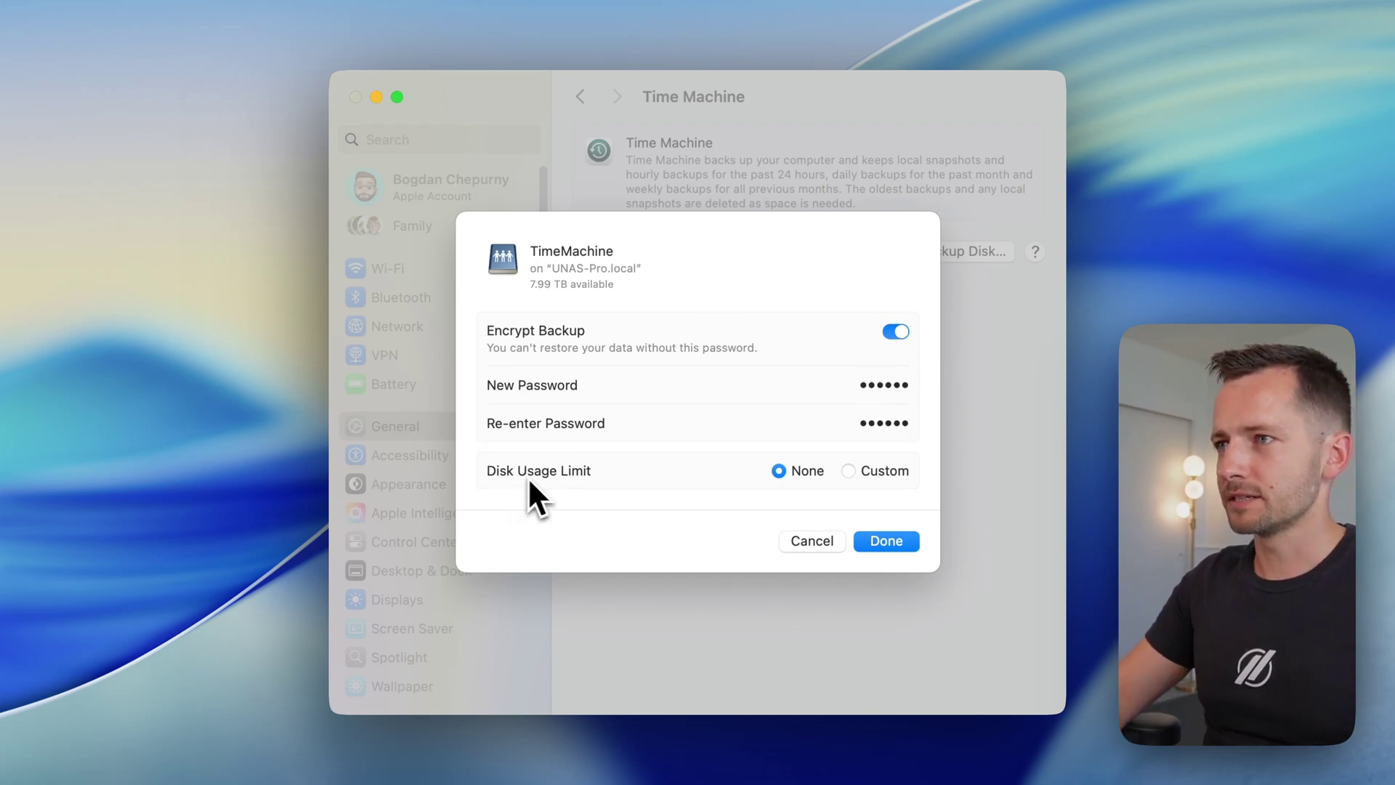
pyautogui.click(863, 473)
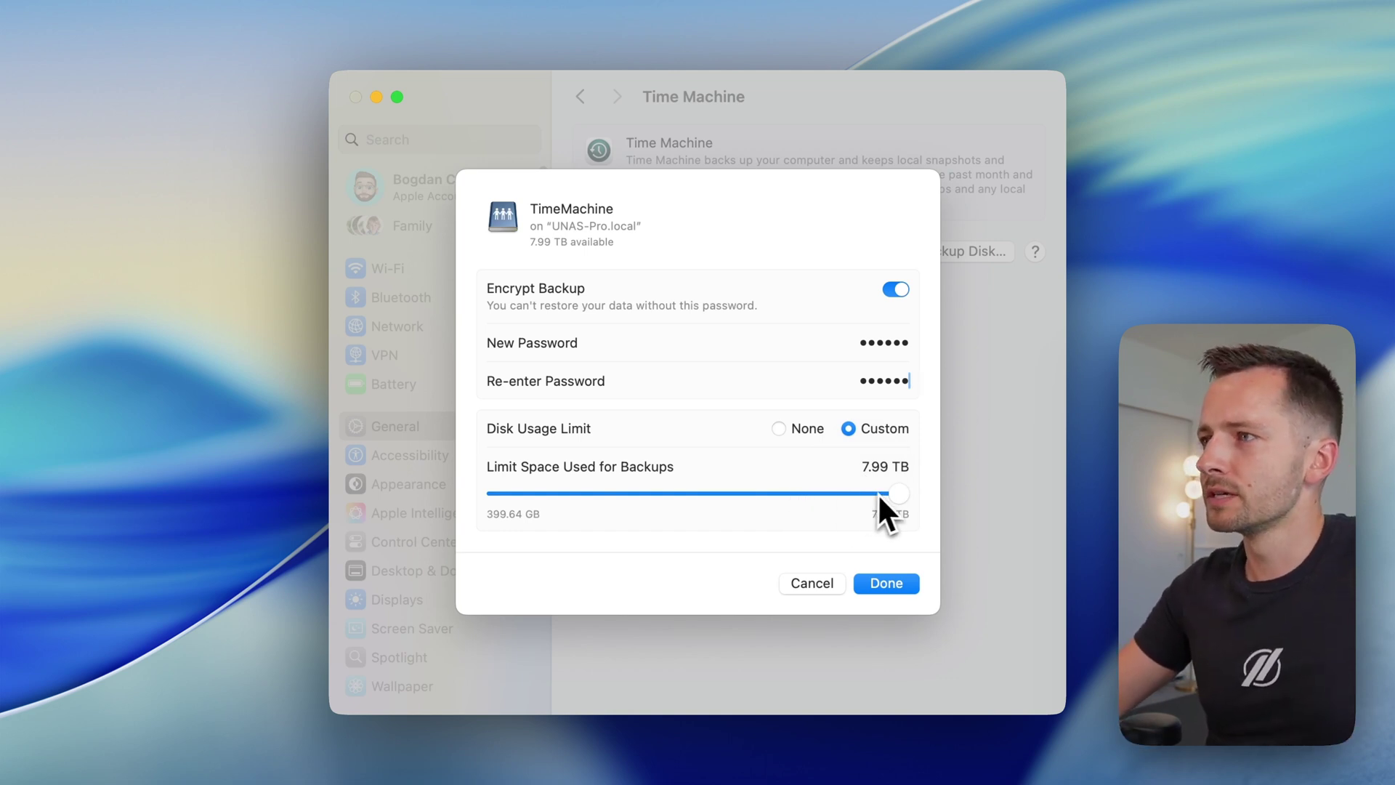
pyautogui.moveTo(879, 495); pyautogui.dragTo(477, 520)
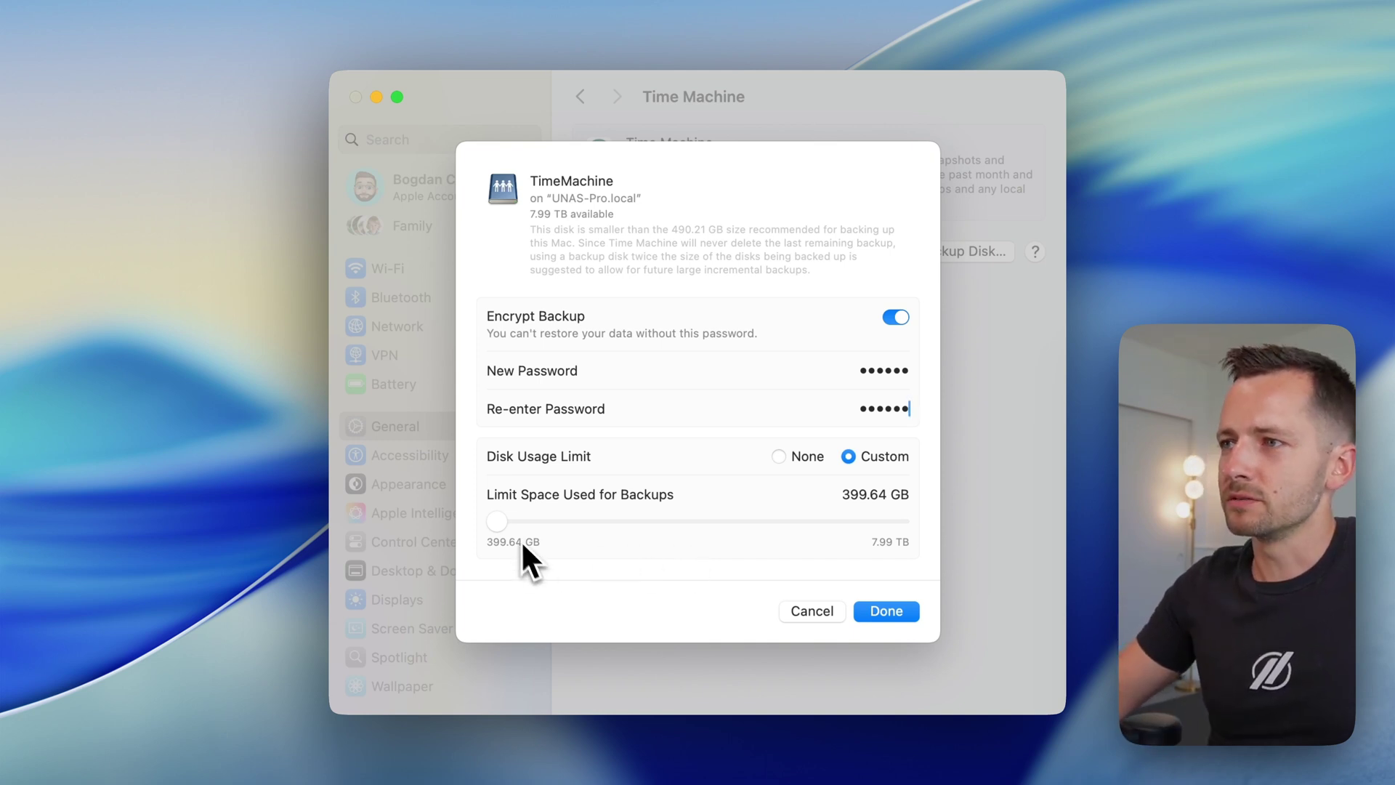
pyautogui.moveTo(497, 523)
pyautogui.mouseDown()
pyautogui.moveTo(485, 523)
pyautogui.moveTo(504, 497)
pyautogui.mouseUp()
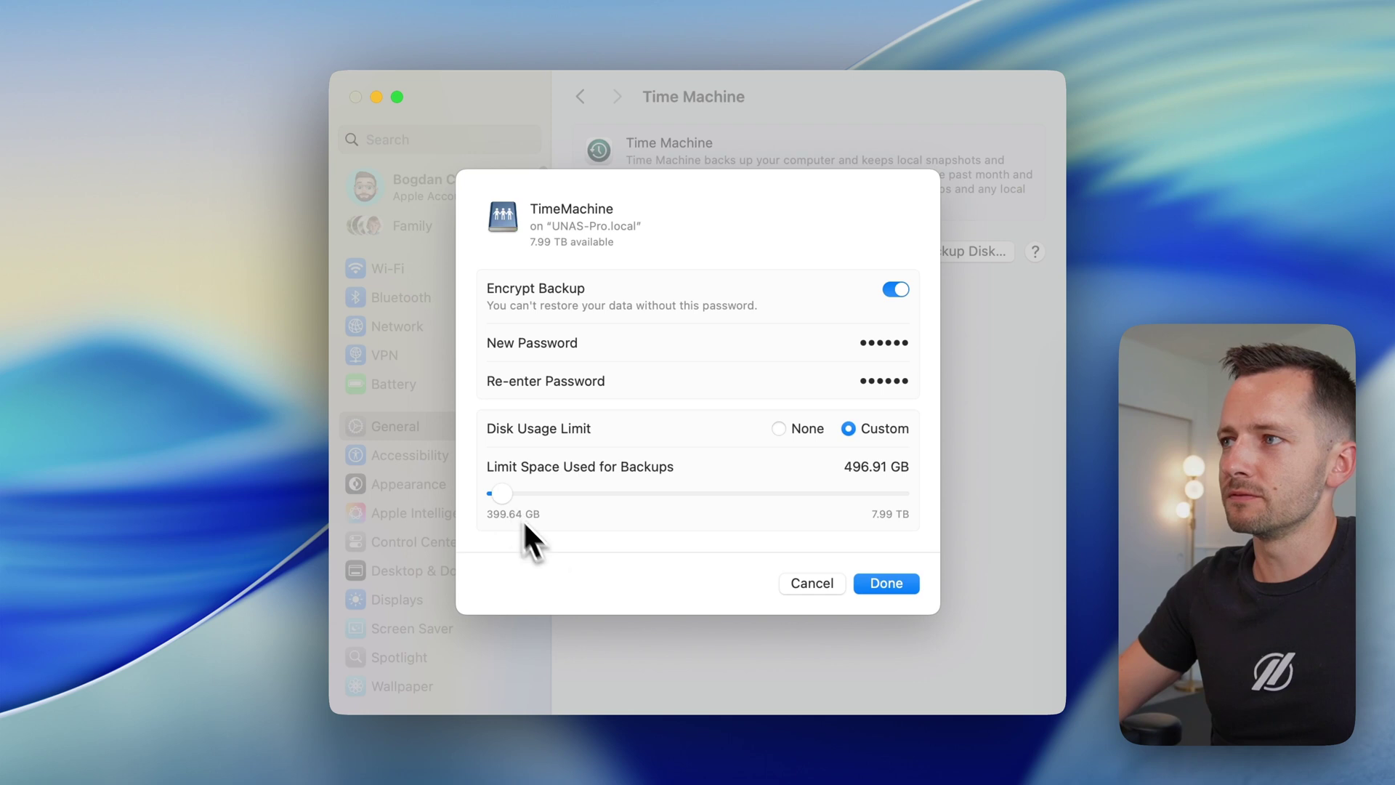
pyautogui.click(893, 585)
# Start an immediate backup to the TimeMachine – UNAS-Pro.local disk.
pyautogui.click(698, 294)
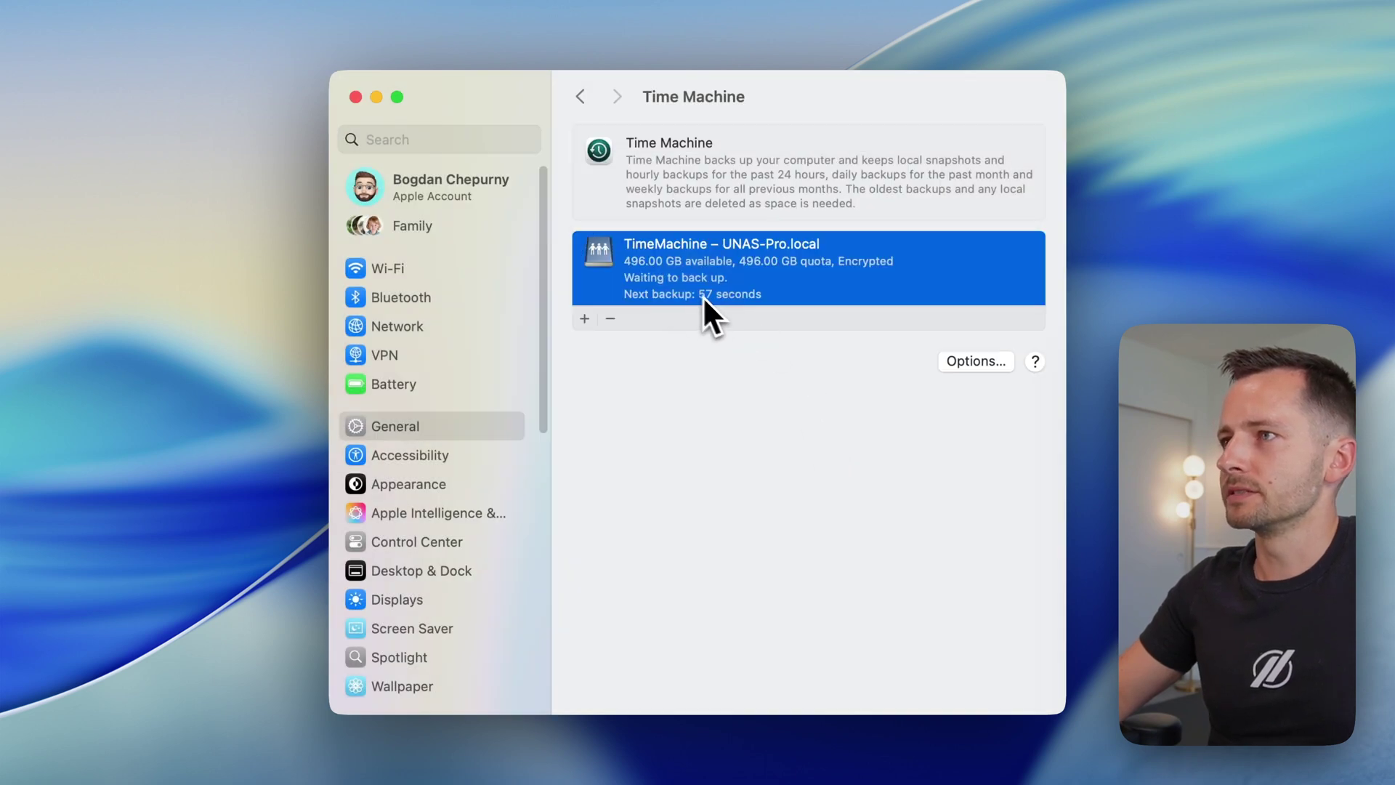
pyautogui.rightClick(790, 267)
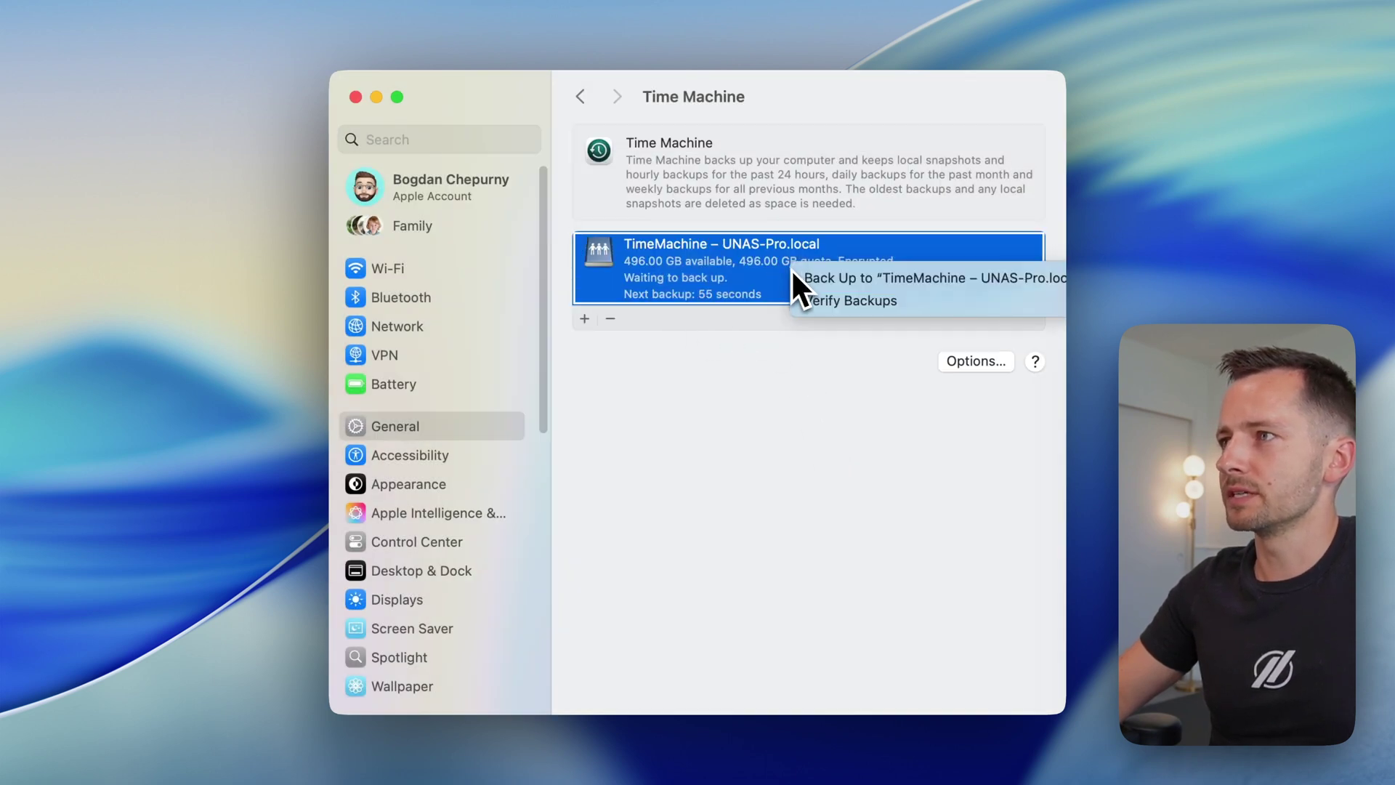
pyautogui.click(804, 279)
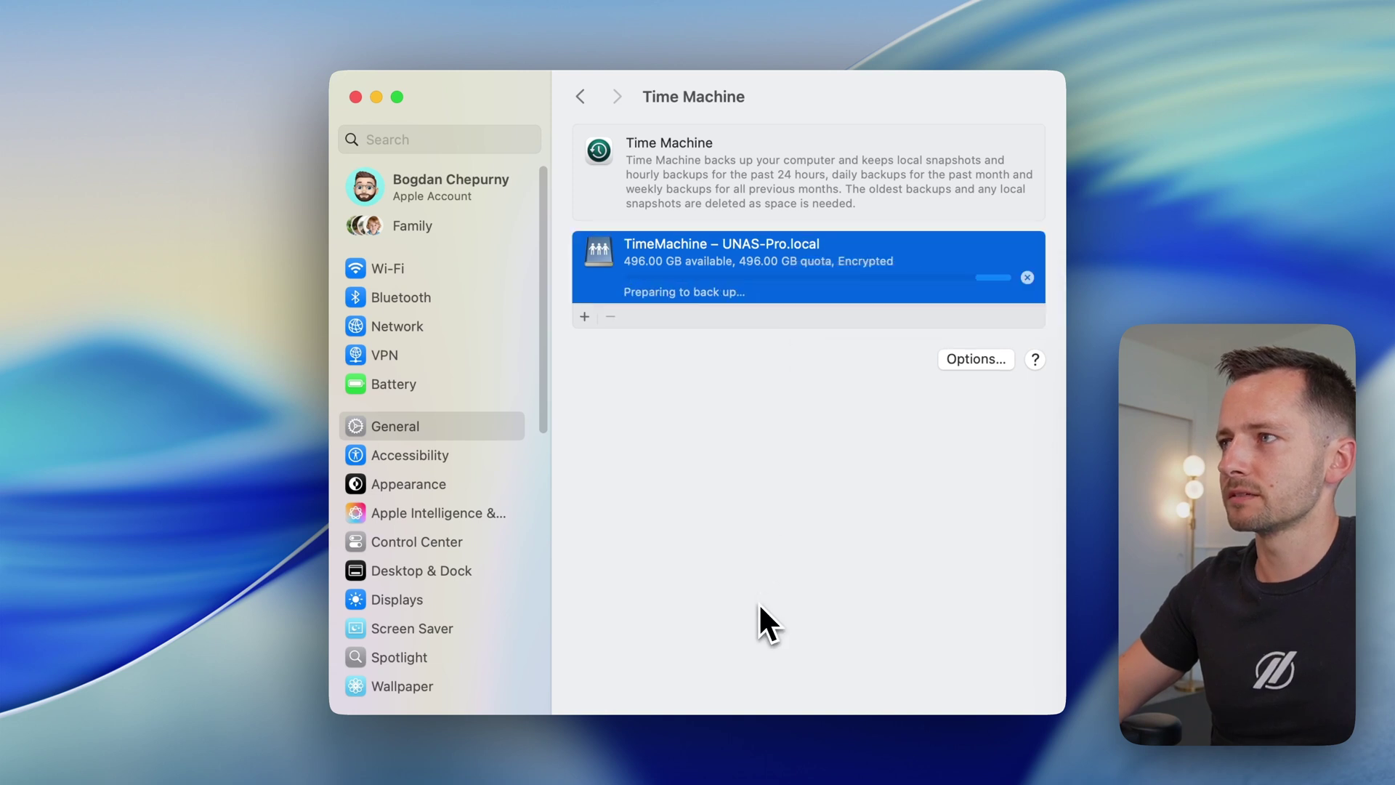
# Review backup options: ~/Movies and ~/Pictures exclusions, battery-power backups allowed, hourly frequency kept.
pyautogui.click(985, 360)
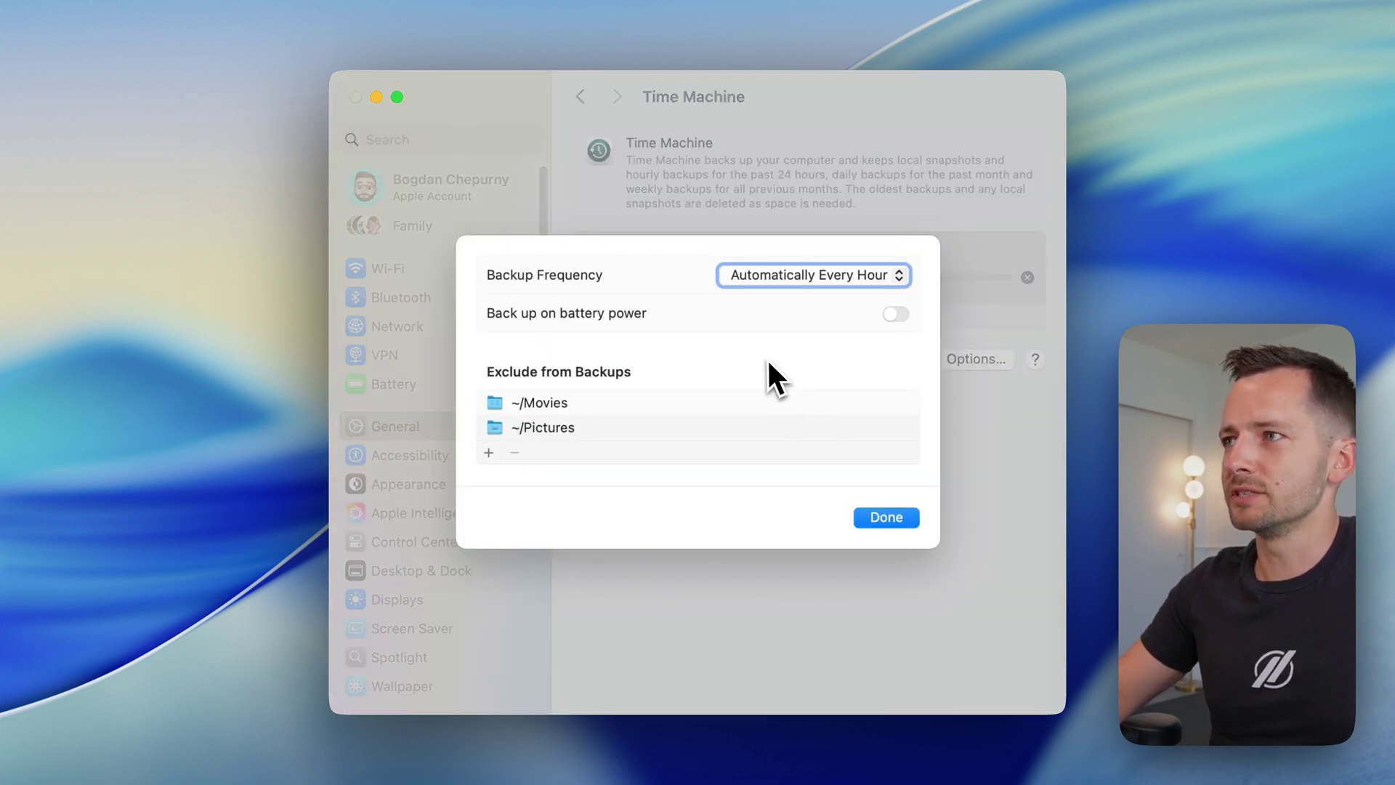
pyautogui.click(524, 405)
pyautogui.click(526, 427)
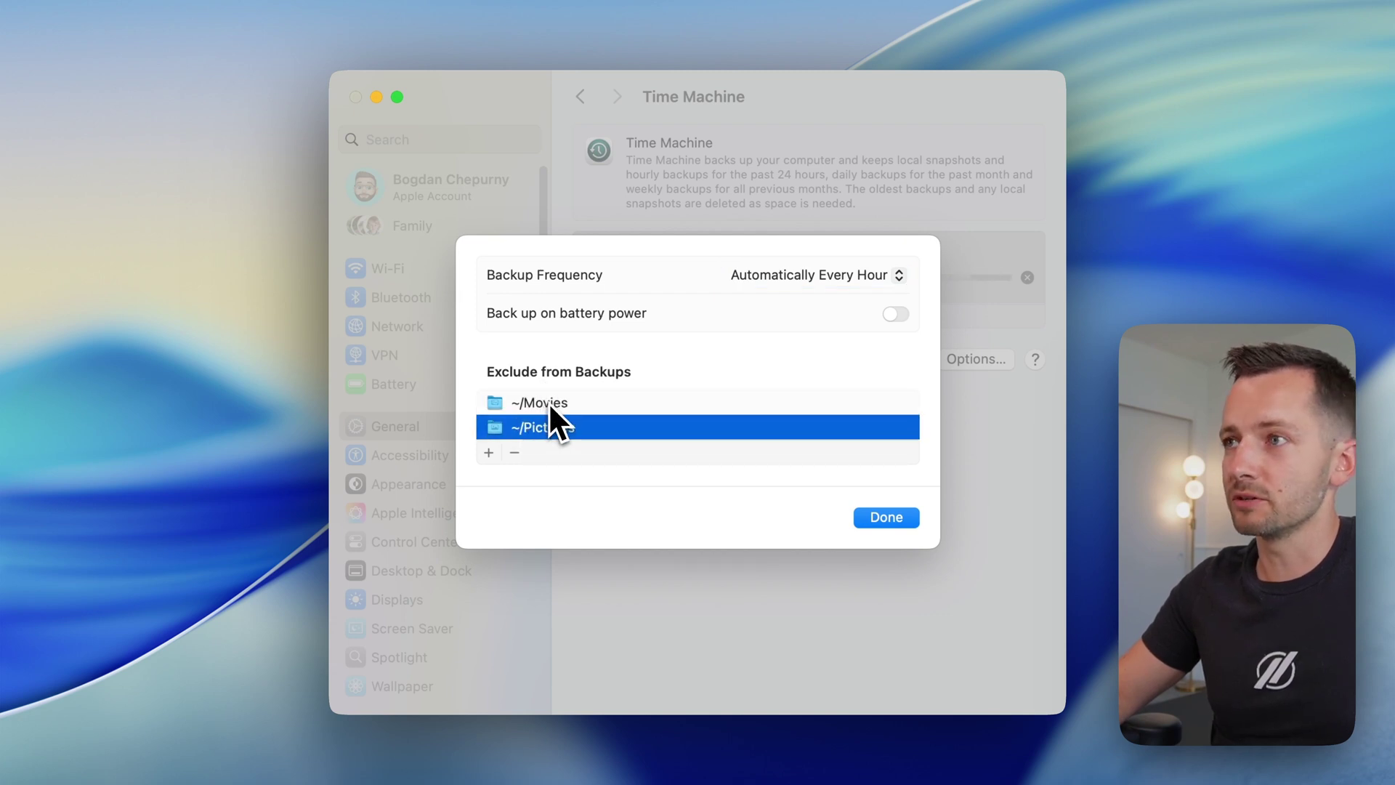
pyautogui.click(655, 372)
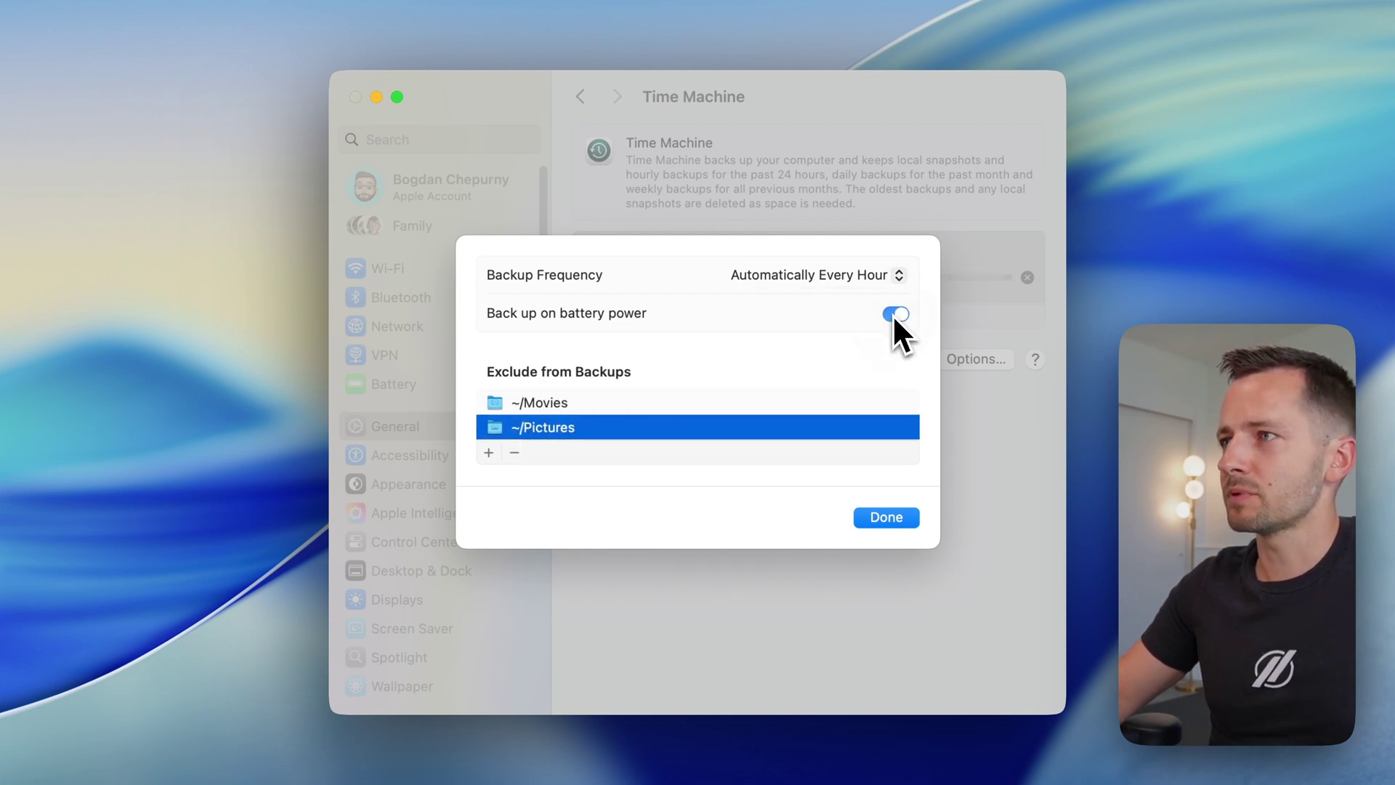
pyautogui.click(866, 278)
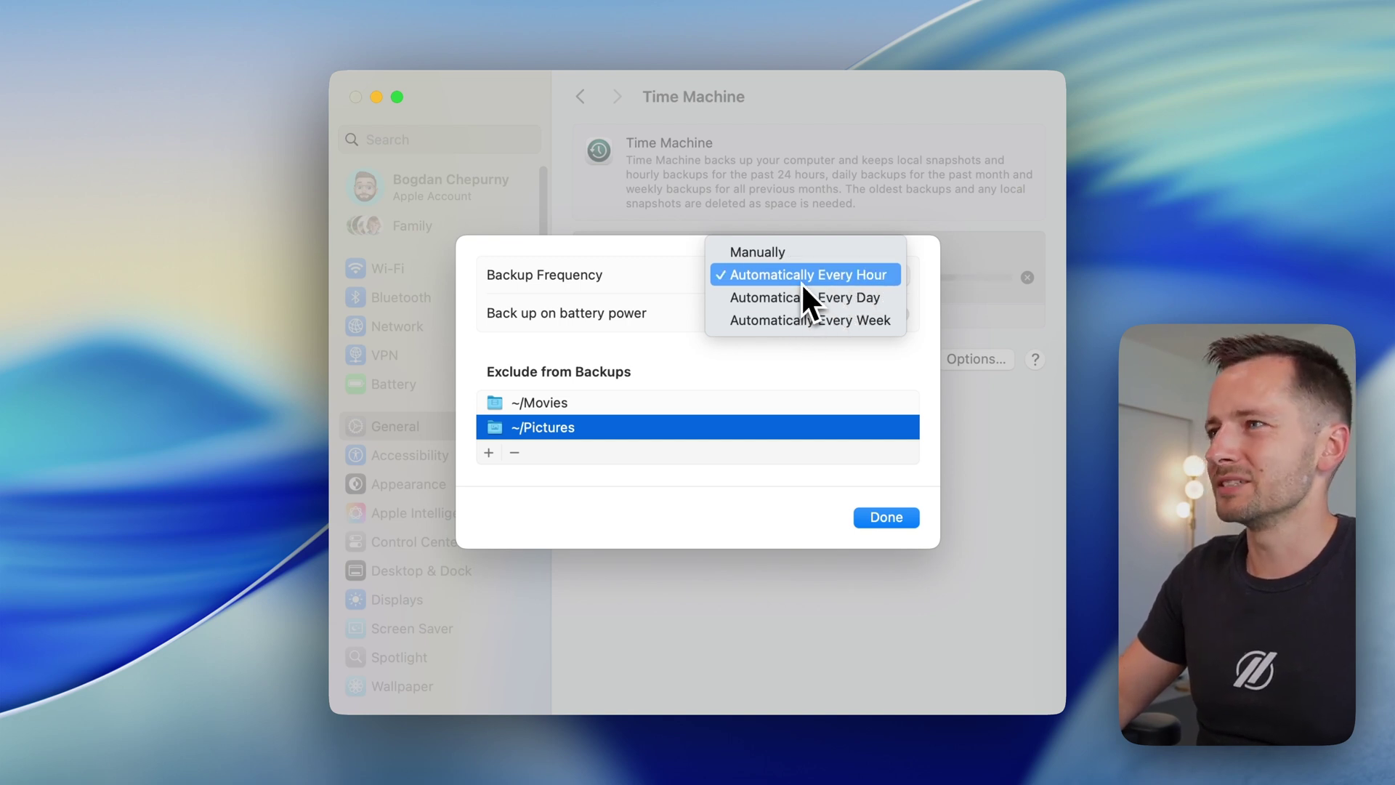
pyautogui.click(792, 364)
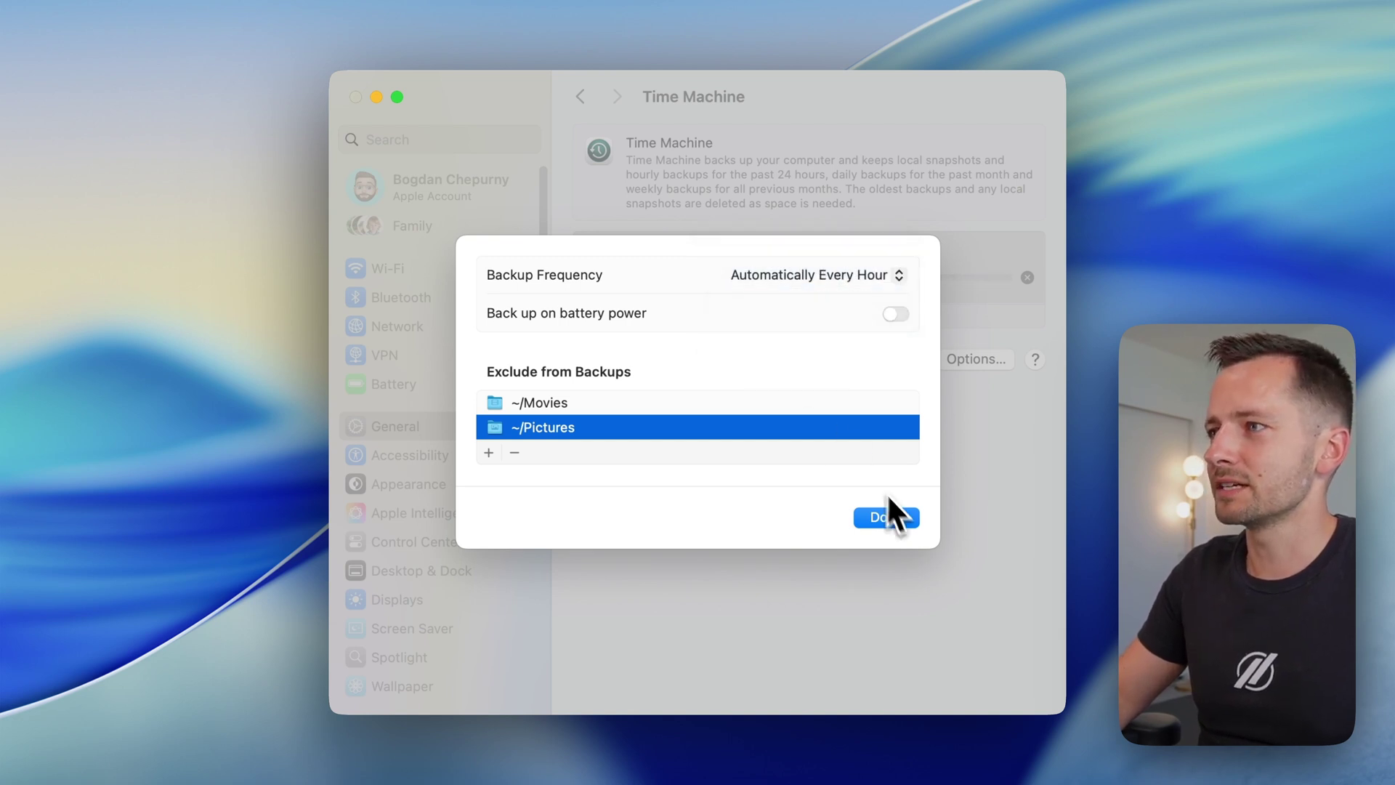
pyautogui.click(878, 280)
pyautogui.click(835, 394)
pyautogui.click(887, 517)
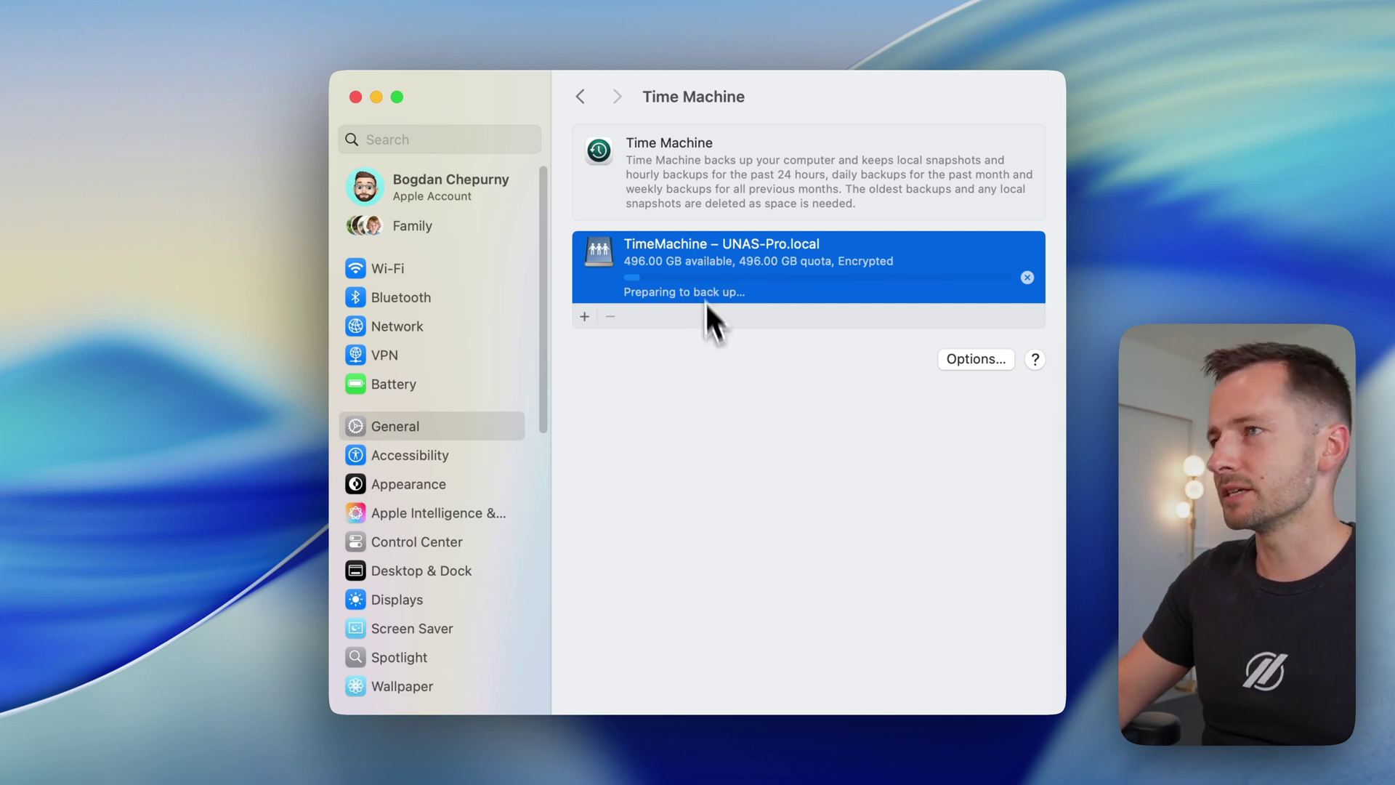
# In Control Center settings, set Time Machine under Menu Bar Only to Show in Menu Bar.
pyautogui.click(828, 115)
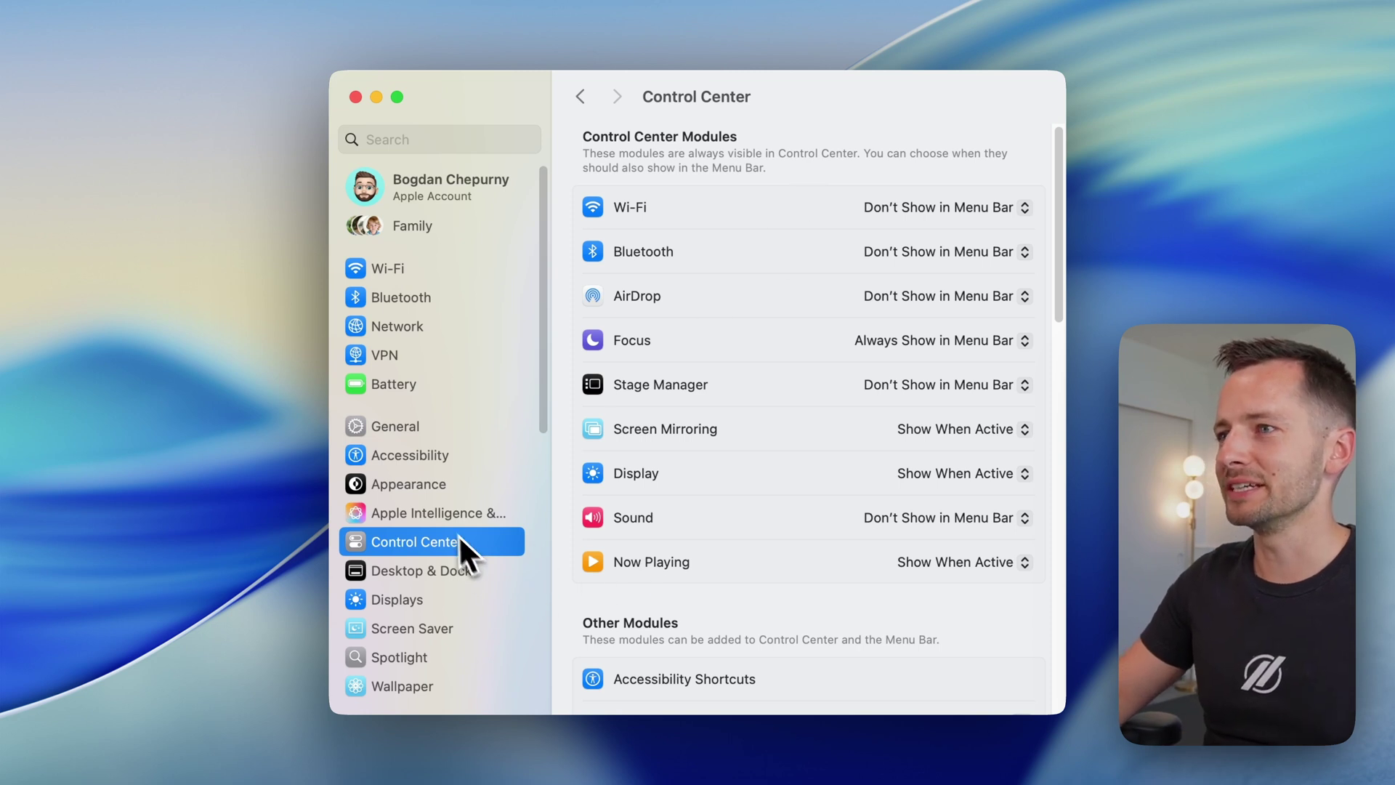
pyautogui.scroll(-10, 678, 600)
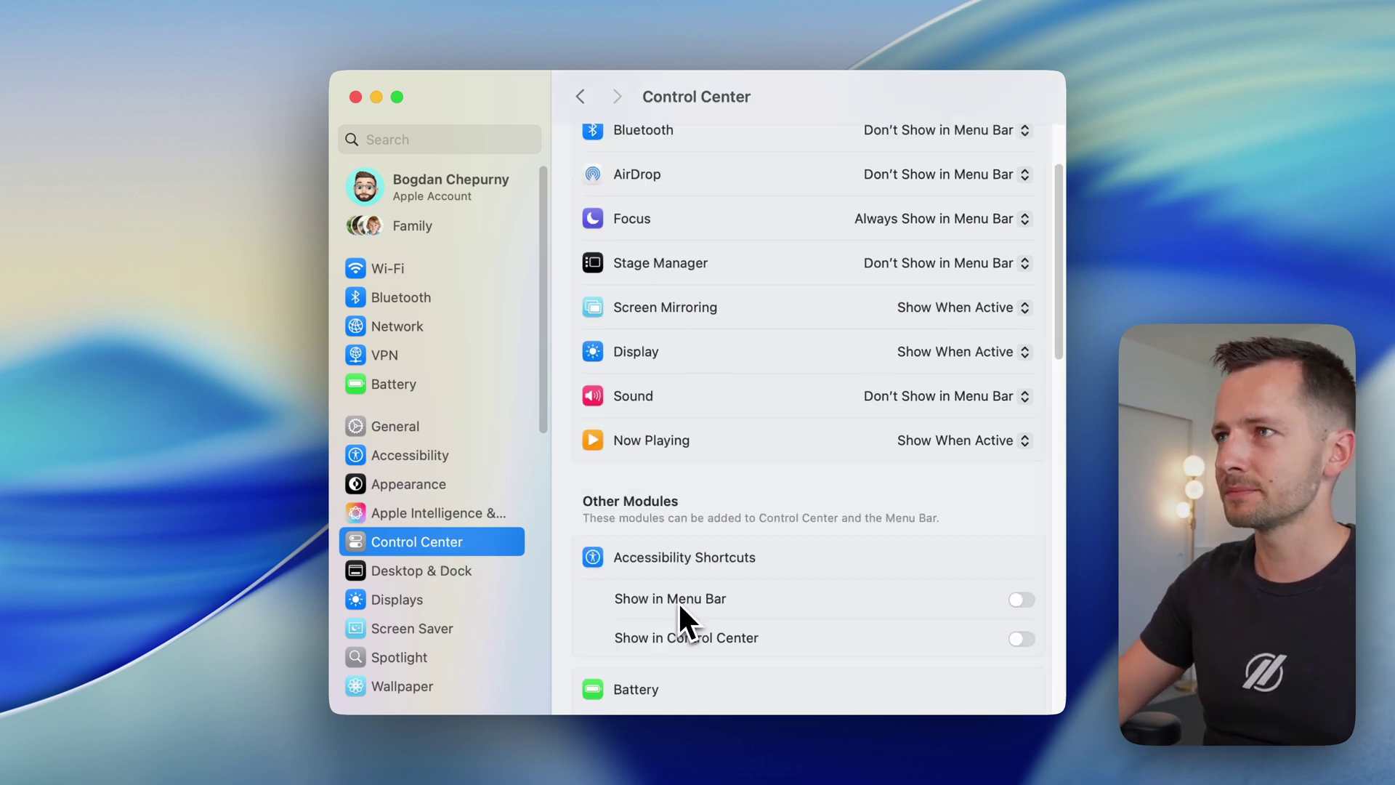
pyautogui.scroll(-5, 678, 600)
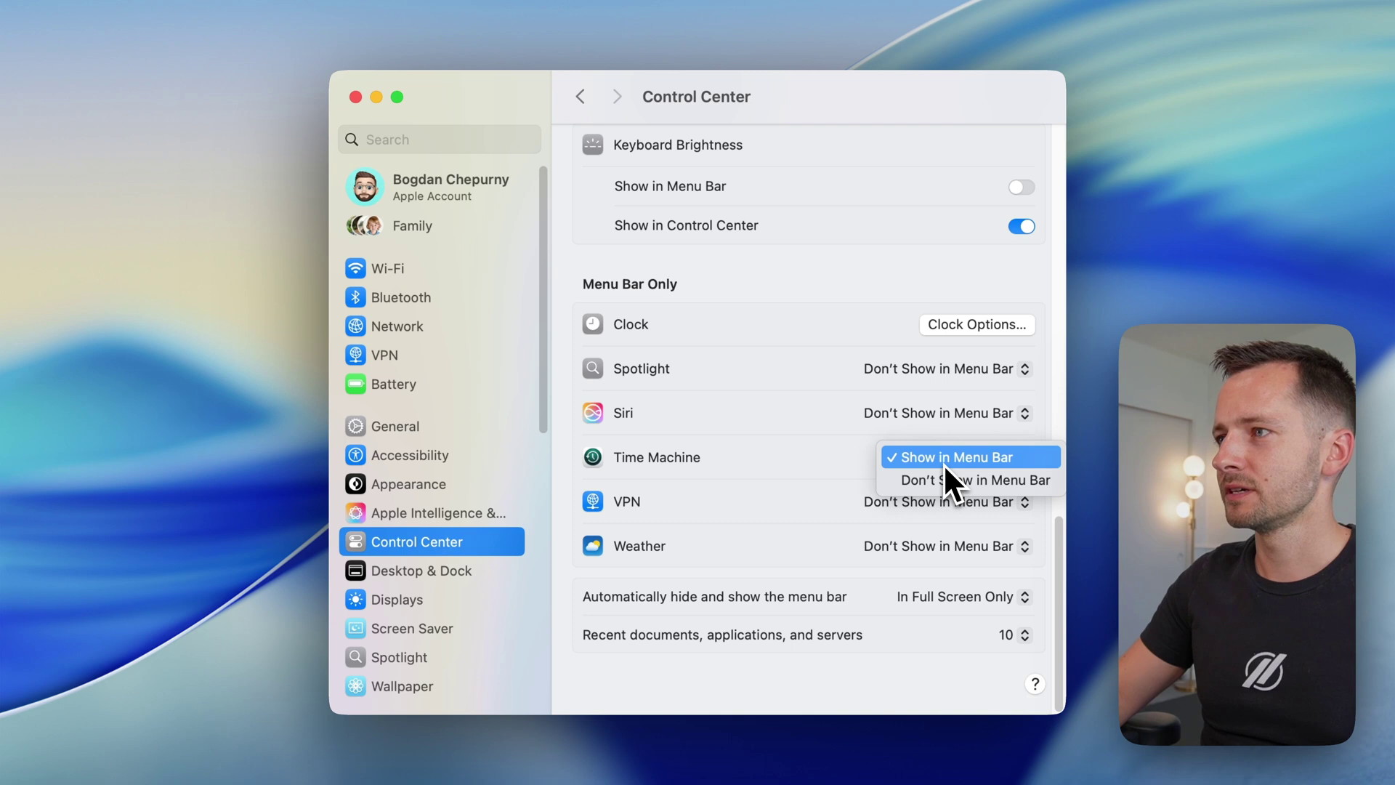
pyautogui.click(841, 463)
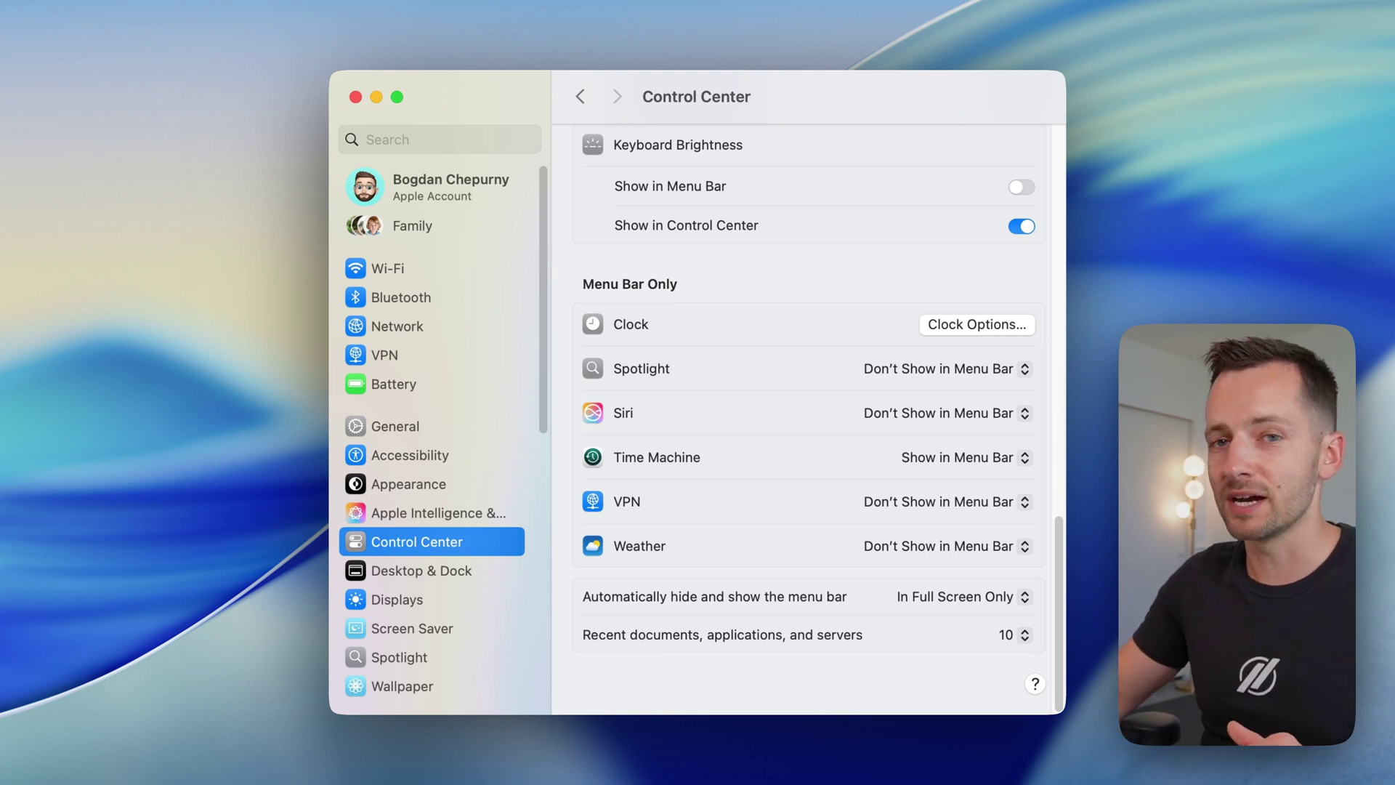
pyautogui.scroll(1, 833, 458)
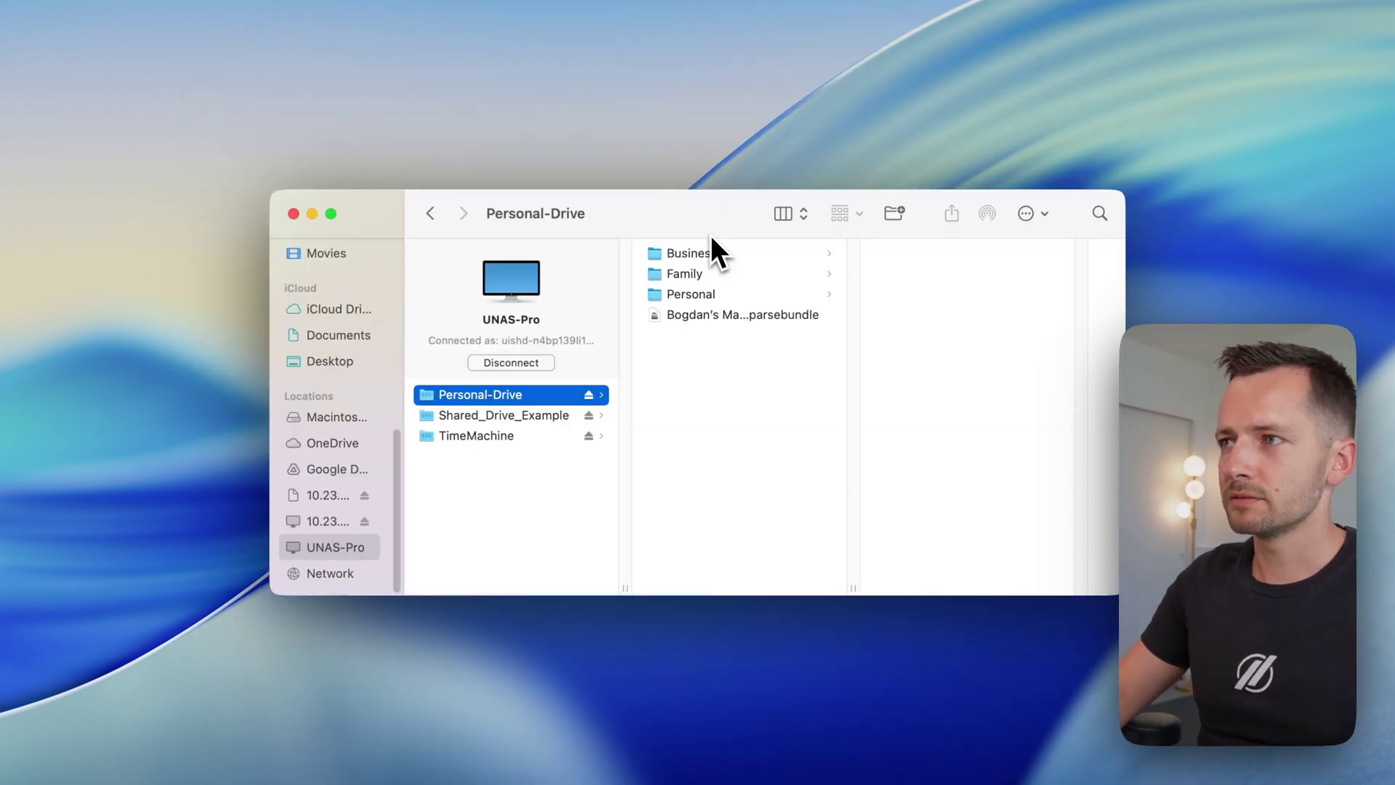
# Preview the .sparsebundle backup image, then open the Personal folder containing Arm Mode UniFi.
pyautogui.click(717, 323)
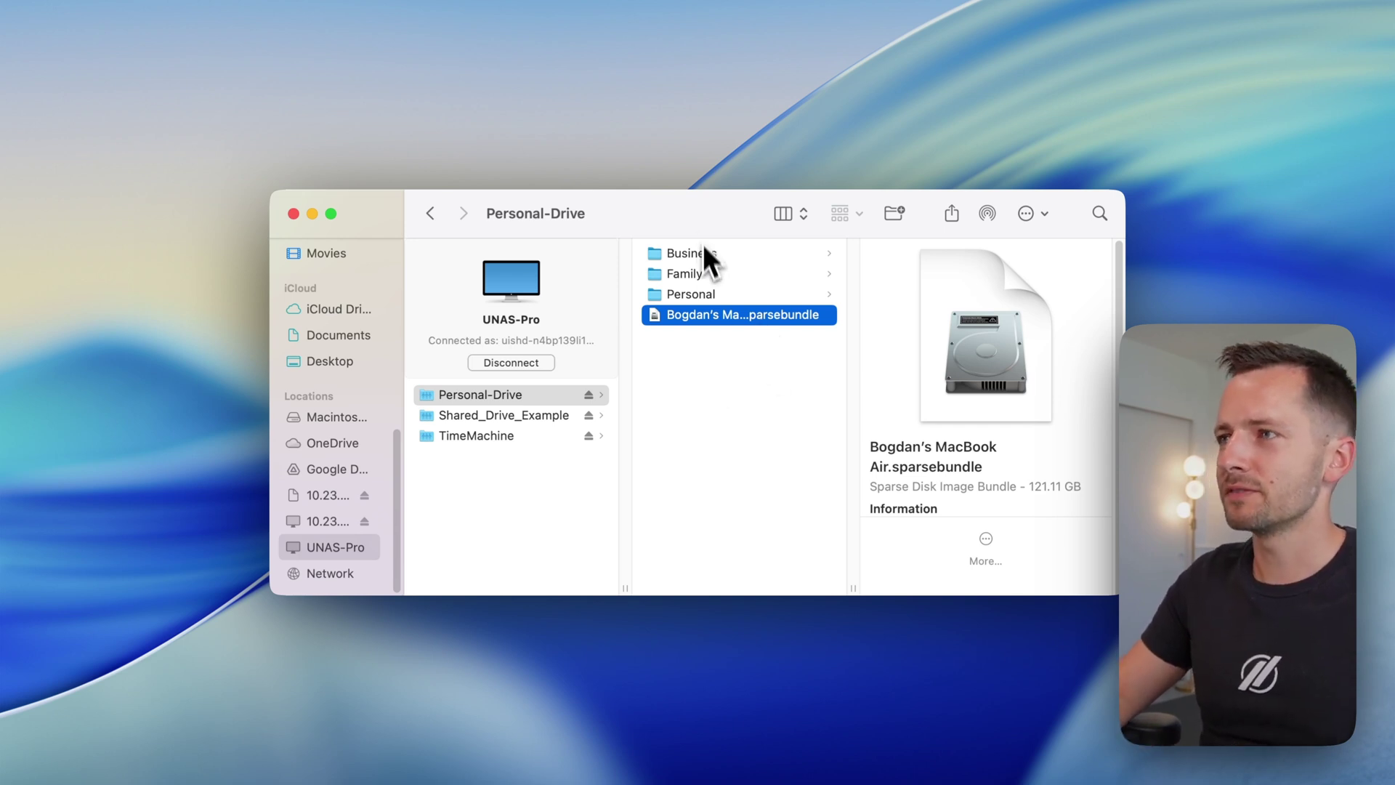
pyautogui.click(731, 296)
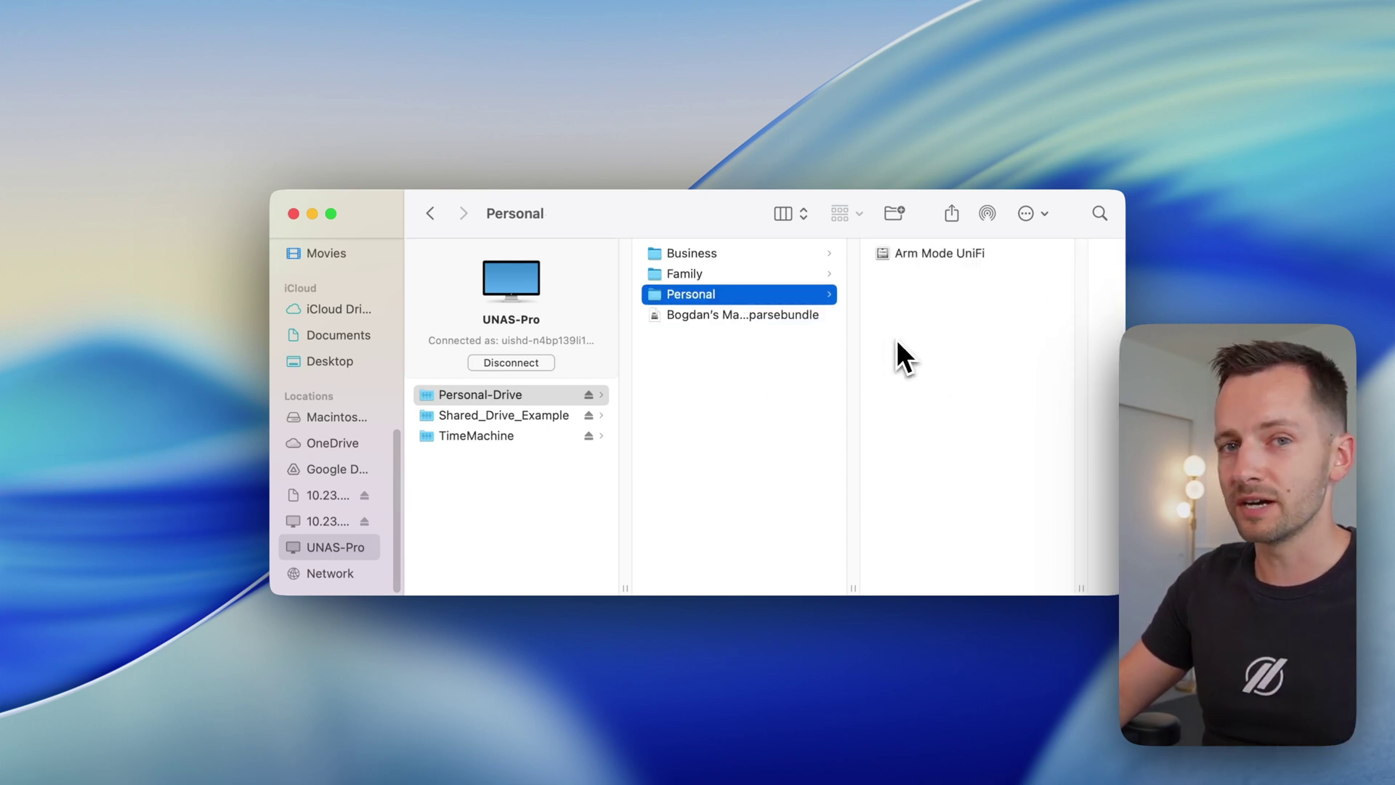